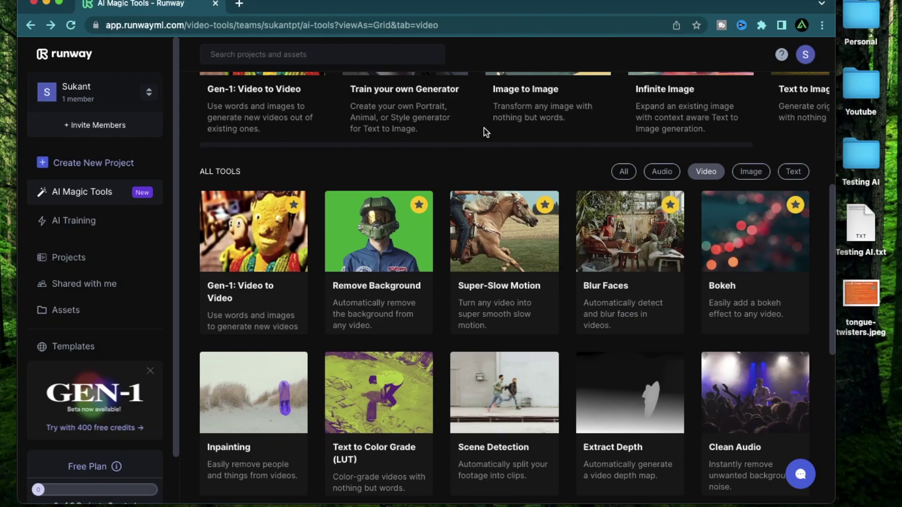
Browse the AI Magic Tools video tools, then switch to the desktop space showing YouTube.
{"action": "scroll", "coordinate": [402, 200], "scroll_direction": "up", "scroll_amount": 3}
{"action": "scroll", "coordinate": [401, 200], "scroll_direction": "up", "scroll_amount": 2}
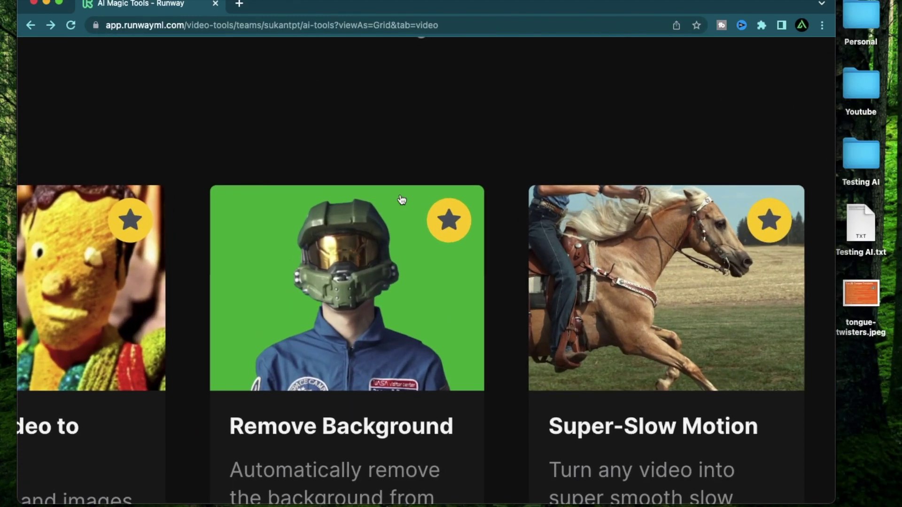
{"action": "scroll", "coordinate": [401, 199], "scroll_direction": "down", "scroll_amount": 4}
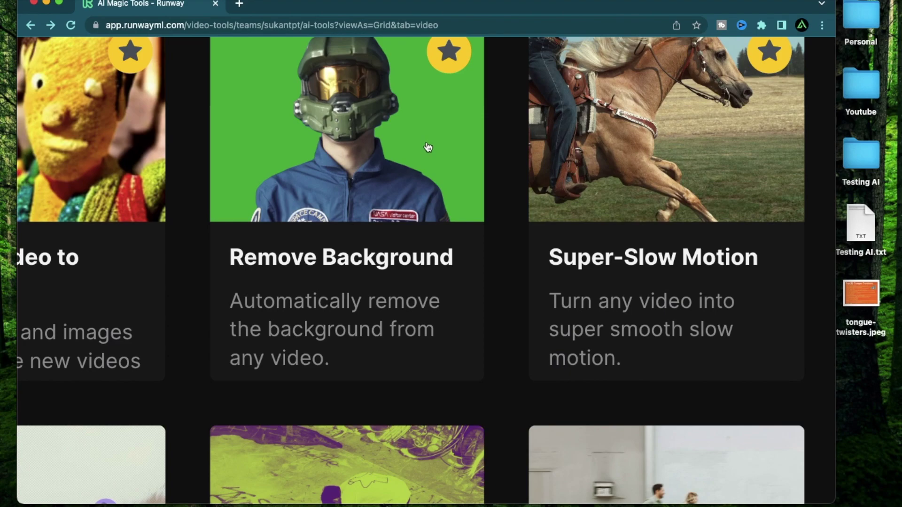
{"action": "scroll", "coordinate": [451, 154], "scroll_direction": "down", "scroll_amount": 5}
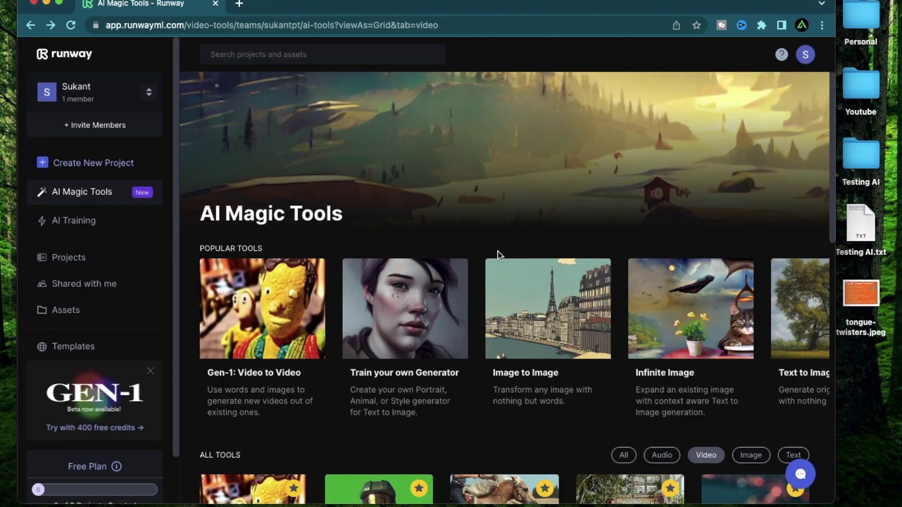
{"action": "scroll", "coordinate": [499, 255], "scroll_direction": "down", "scroll_amount": 8}
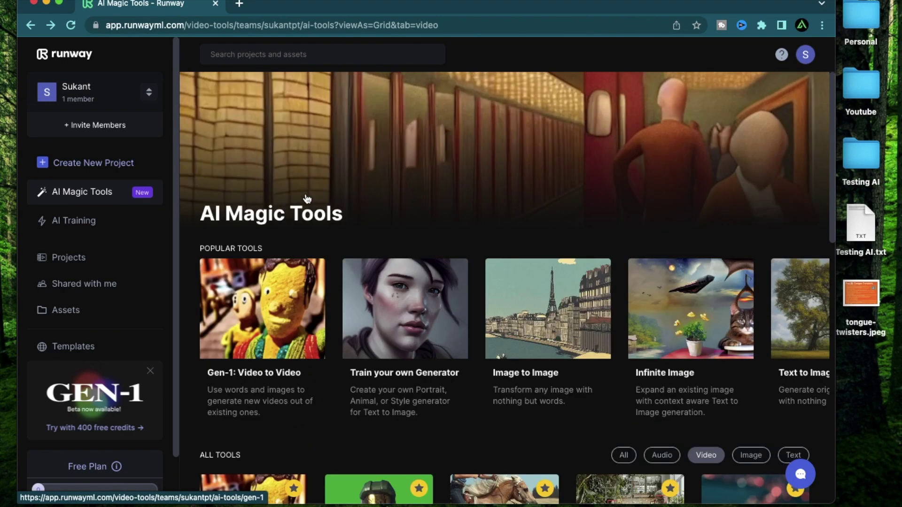
{"action": "scroll", "coordinate": [306, 202], "scroll_direction": "up", "scroll_amount": 8}
{"action": "scroll", "coordinate": [398, 241], "scroll_direction": "down", "scroll_amount": 6}
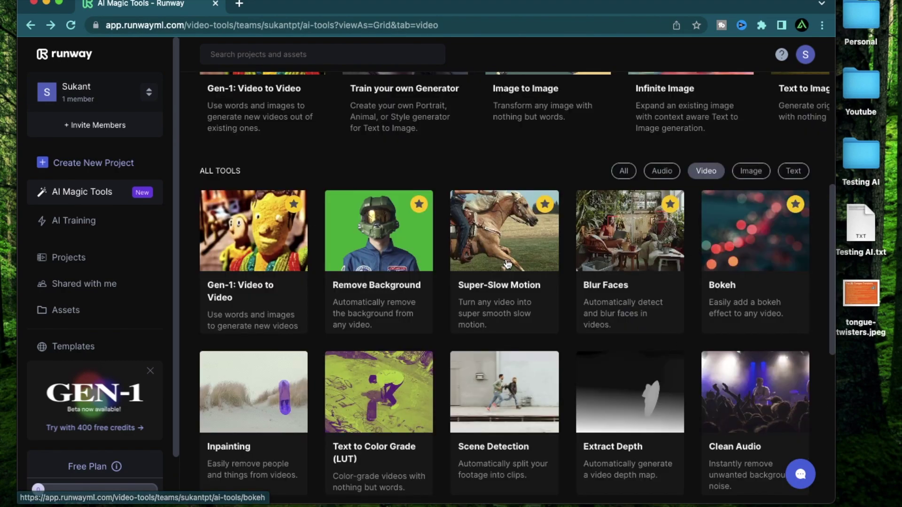
{"action": "scroll", "coordinate": [413, 338], "scroll_direction": "down", "scroll_amount": 3}
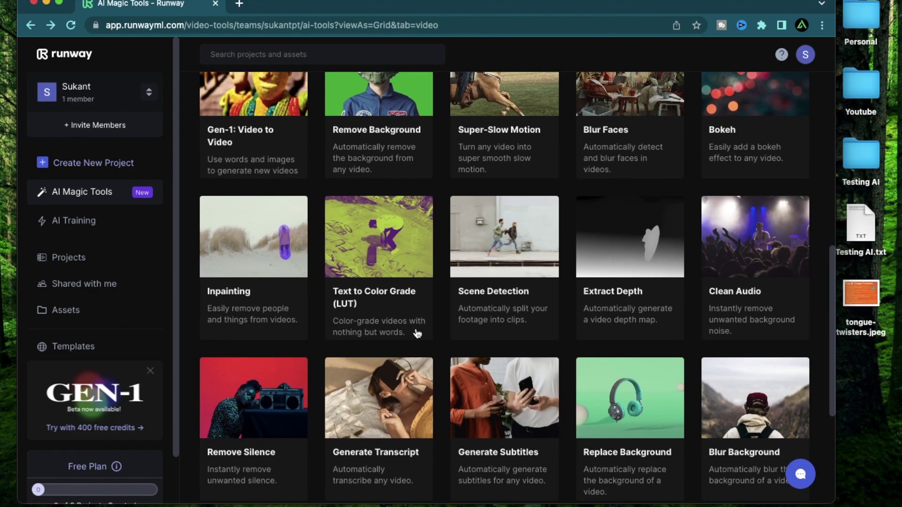
{"action": "scroll", "coordinate": [417, 333], "scroll_direction": "up", "scroll_amount": 2}
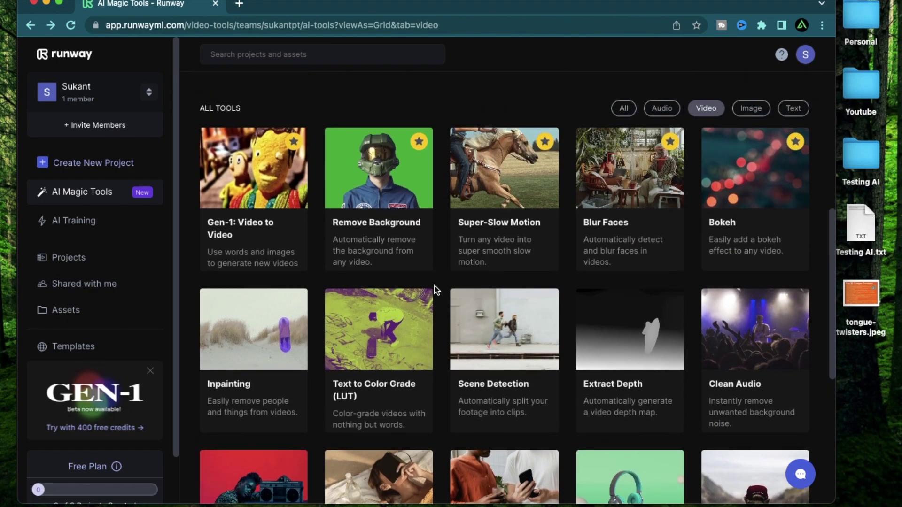
{"action": "scroll", "coordinate": [451, 245], "scroll_direction": "up", "scroll_amount": 7}
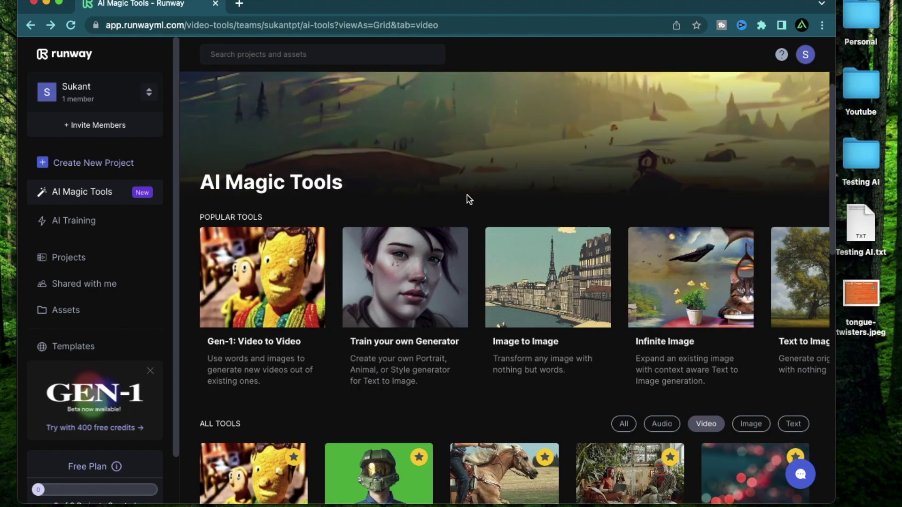
{"action": "key", "text": "ctrl+Left"}
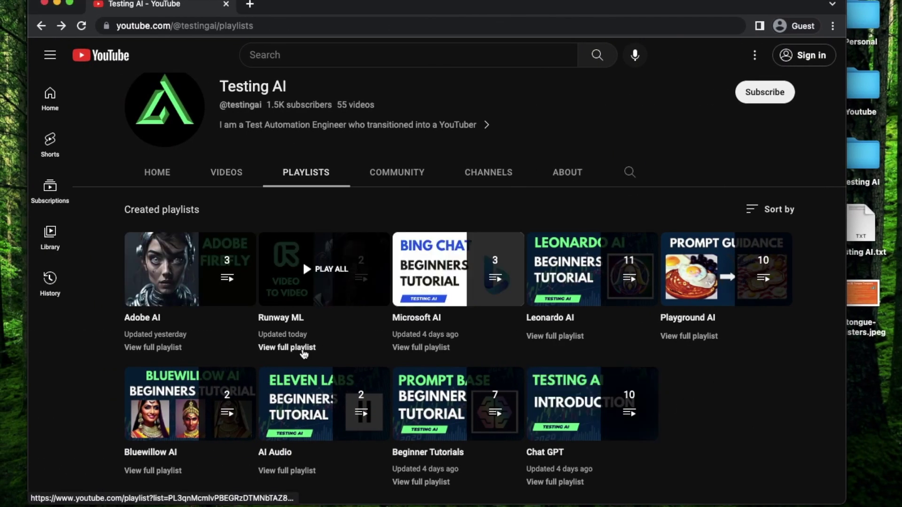
View the full Runway ML playlist on the Testing AI YouTube channel.
{"action": "left_click", "coordinate": [303, 348]}
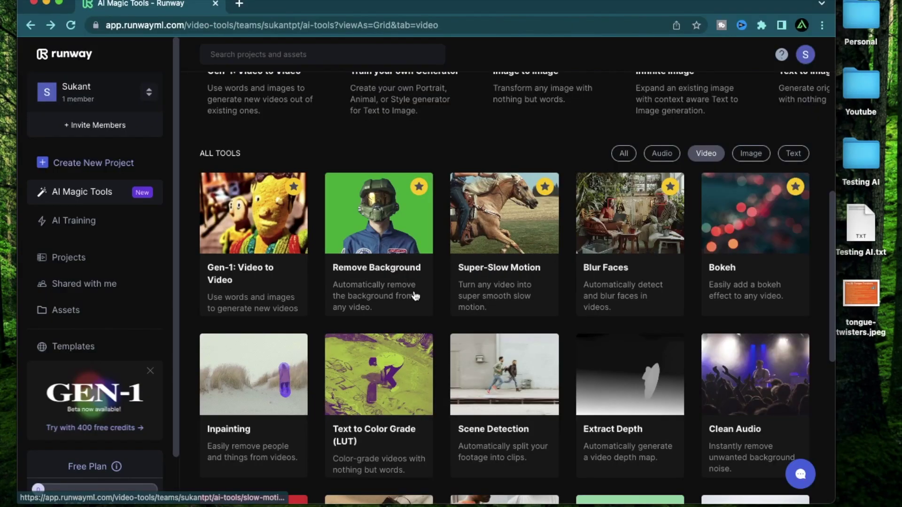
Zoom in on the Remove Background card, restore normal size, then go to the Level videos desktop.
{"action": "scroll", "coordinate": [415, 296], "scroll_direction": "up", "scroll_amount": 5}
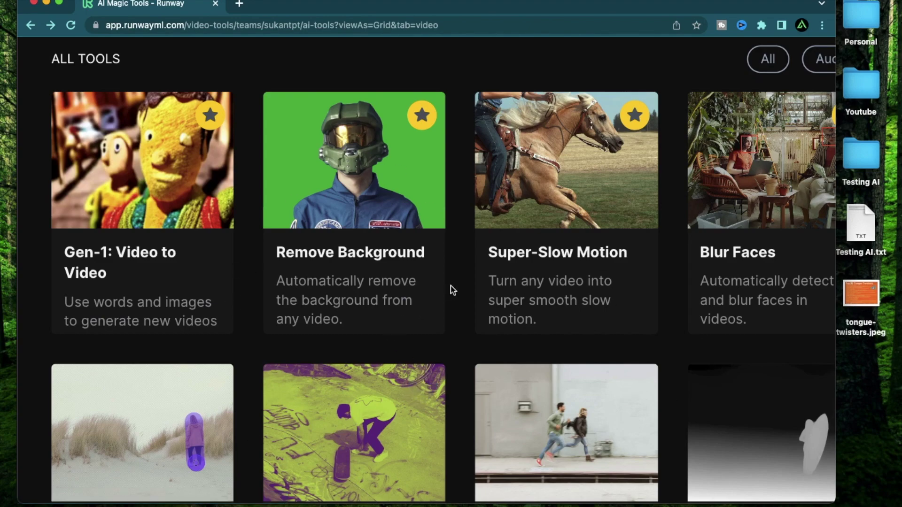
{"action": "scroll", "coordinate": [414, 383], "scroll_direction": "up", "scroll_amount": 1}
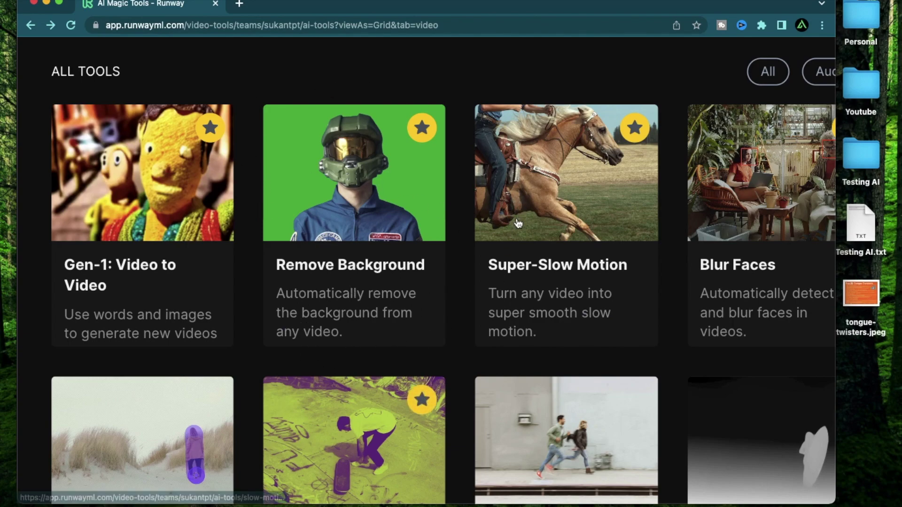
{"action": "scroll", "coordinate": [458, 305], "scroll_direction": "up", "scroll_amount": 2}
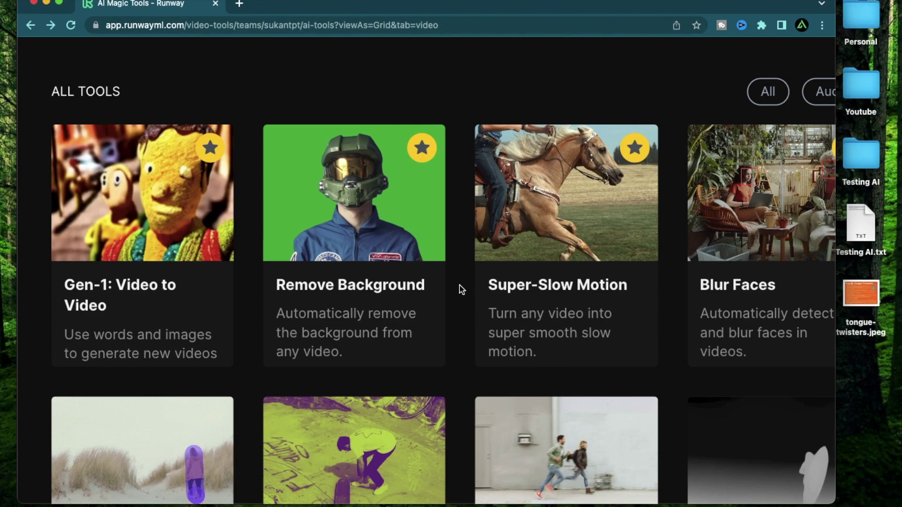
{"action": "key", "text": "super+0"}
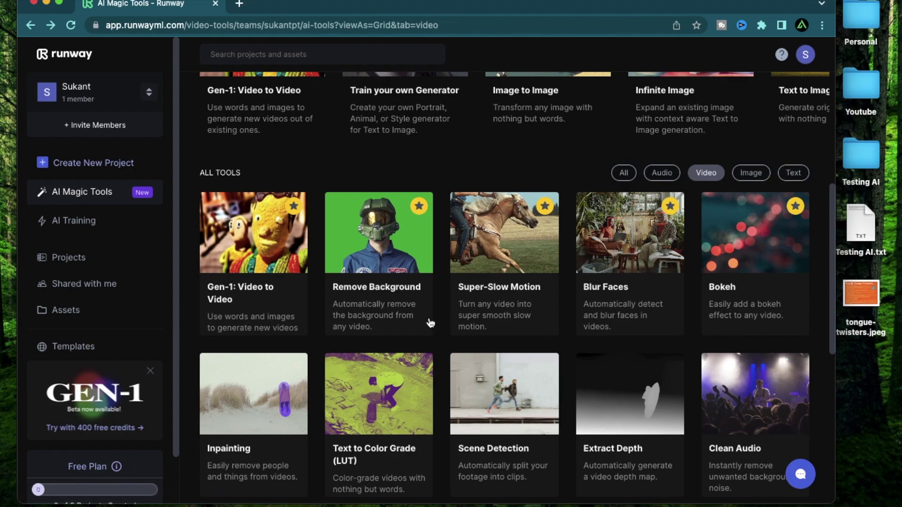
{"action": "scroll", "coordinate": [435, 309], "scroll_direction": "up", "scroll_amount": 3}
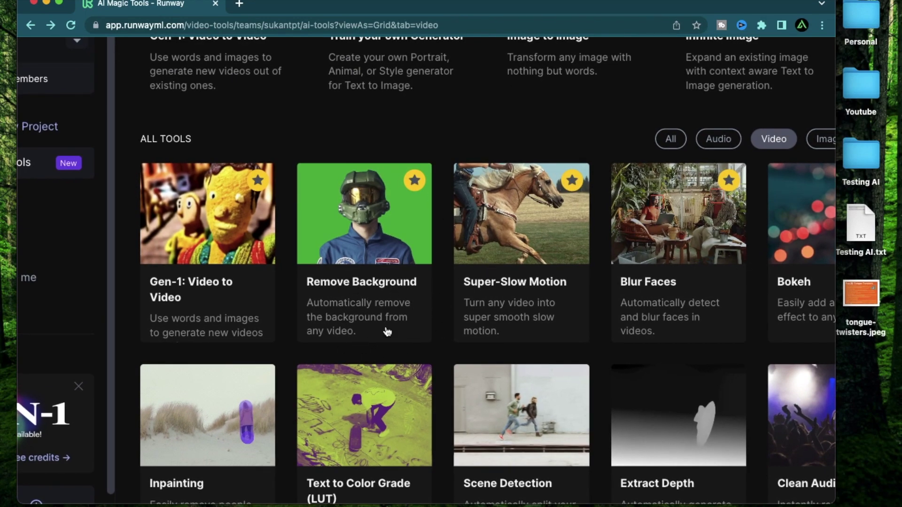
{"action": "scroll", "coordinate": [445, 319], "scroll_direction": "up", "scroll_amount": 3}
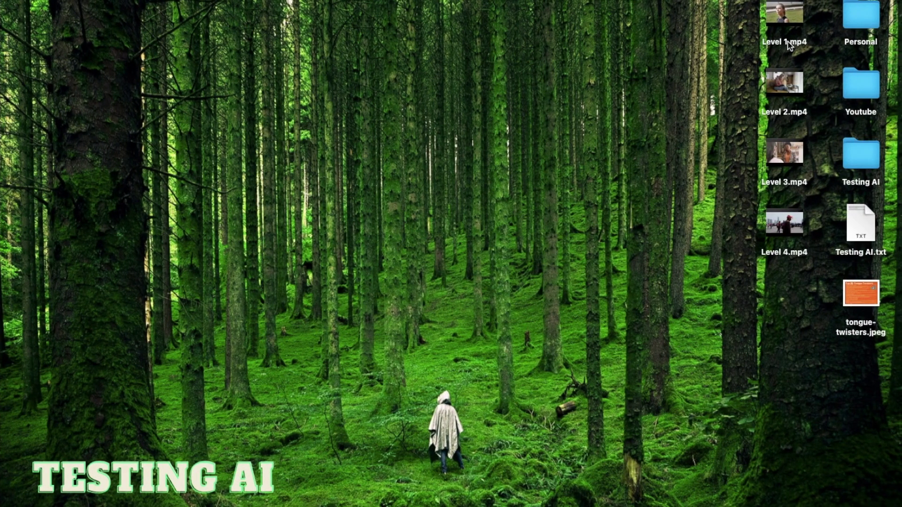
Quick Look Level 1.mp4 and step through the Level 3 and Level 4 videos.
{"action": "left_click", "coordinate": [787, 46]}
{"action": "key", "text": "space"}
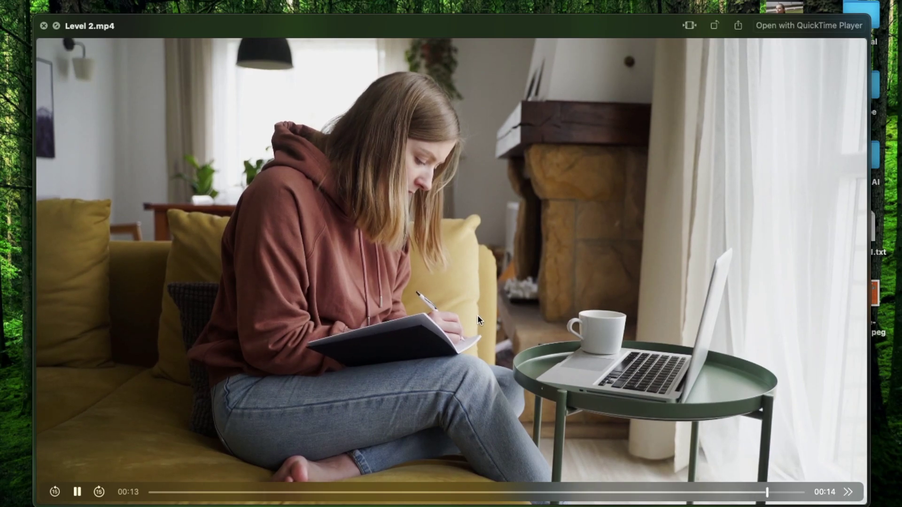
{"action": "key", "text": "Down"}
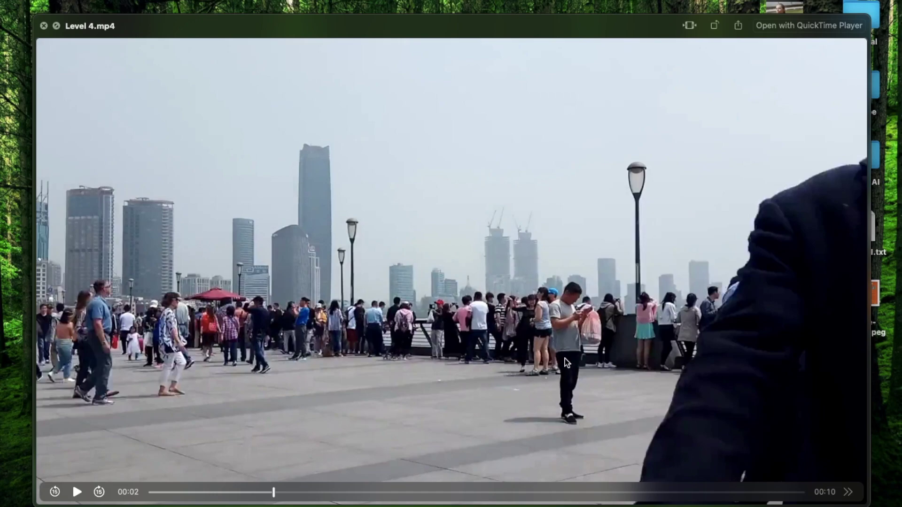
{"action": "left_click", "coordinate": [77, 492]}
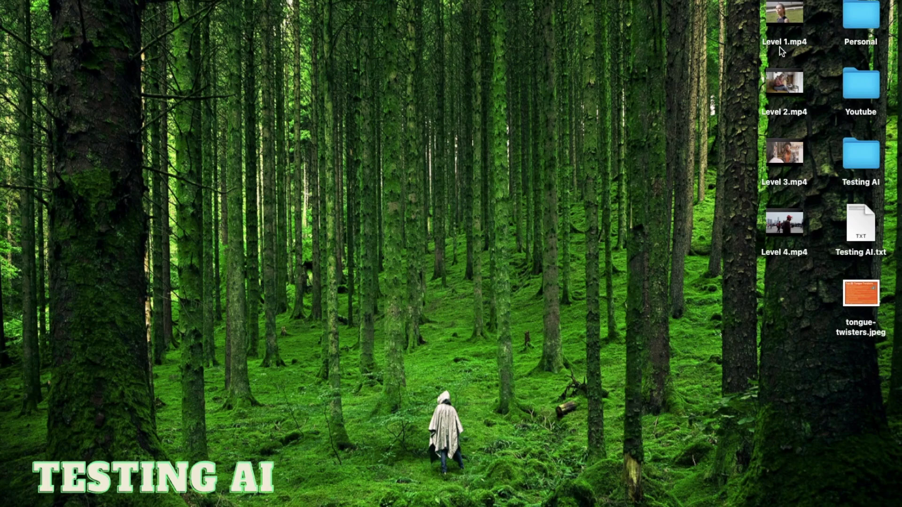
Preview Level 1.mp4 again and step to Level 2.mp4, closing and reopening Quick Look.
{"action": "left_click", "coordinate": [790, 40]}
{"action": "key", "text": "space"}
{"action": "key", "text": "Down"}
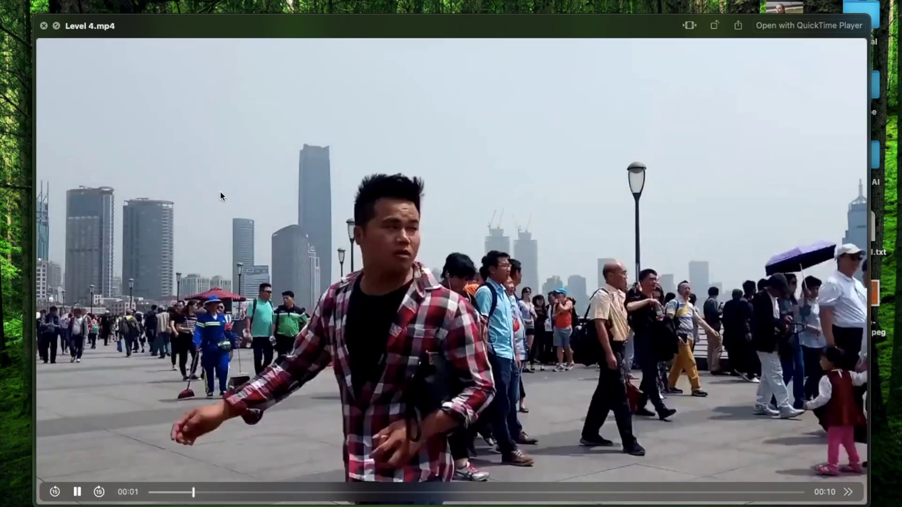
{"action": "key", "text": "space"}
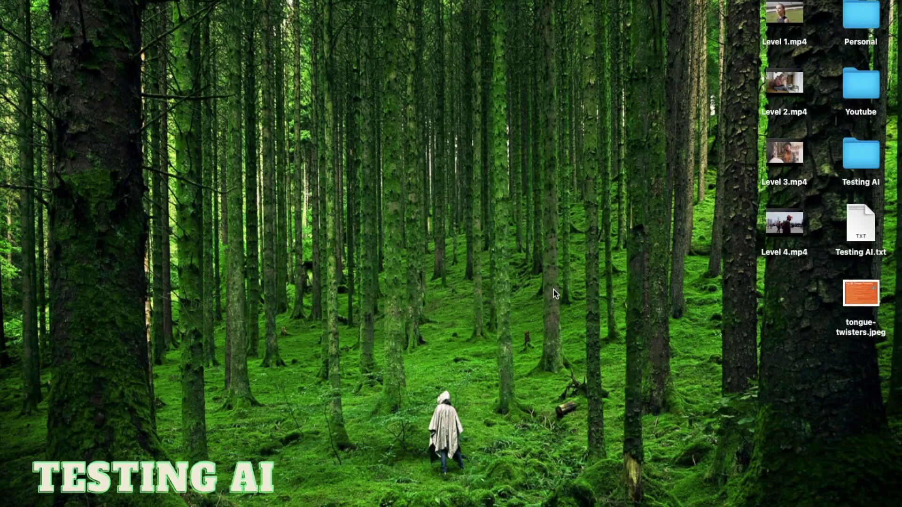
{"action": "left_click", "coordinate": [791, 42]}
{"action": "key", "text": "space"}
{"action": "key", "text": "Down"}
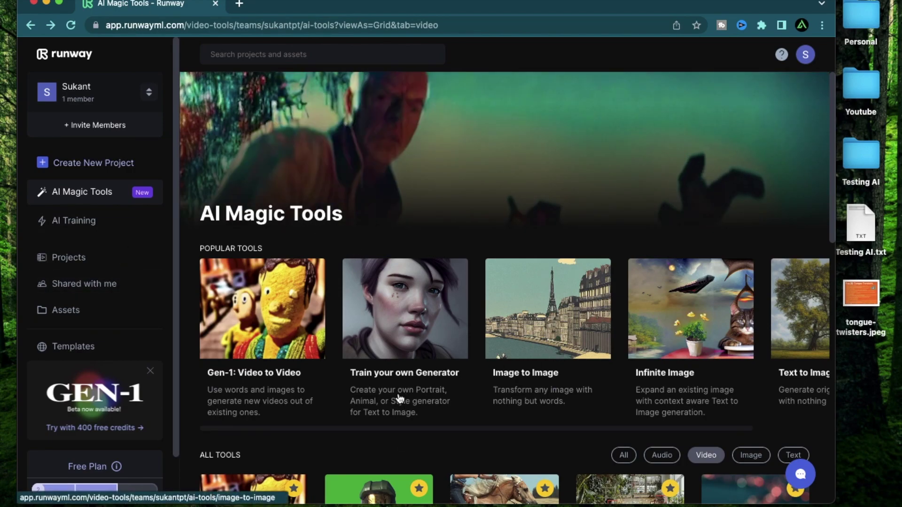
Open Remove Background from AI Magic Tools as a new Untitled project, ready to upload from the computer.
{"action": "scroll", "coordinate": [398, 414], "scroll_direction": "down", "scroll_amount": 5}
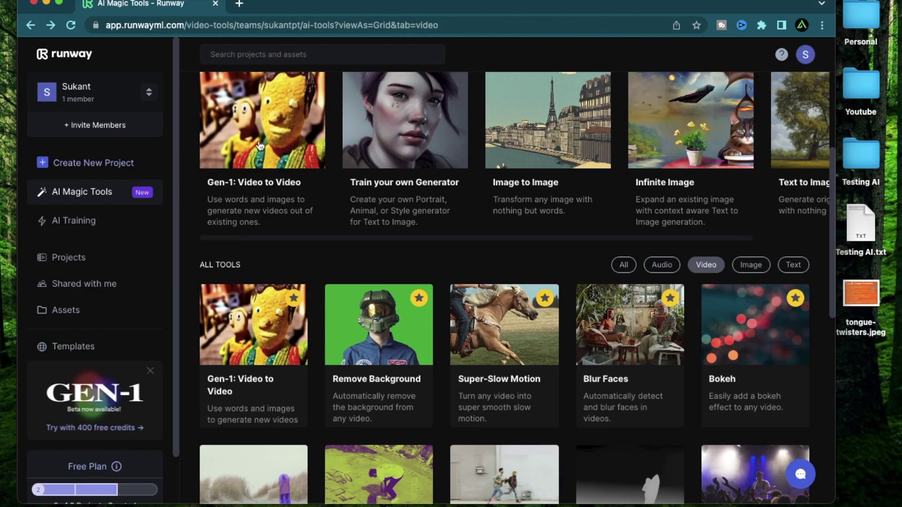
{"action": "scroll", "coordinate": [358, 213], "scroll_direction": "down", "scroll_amount": 2}
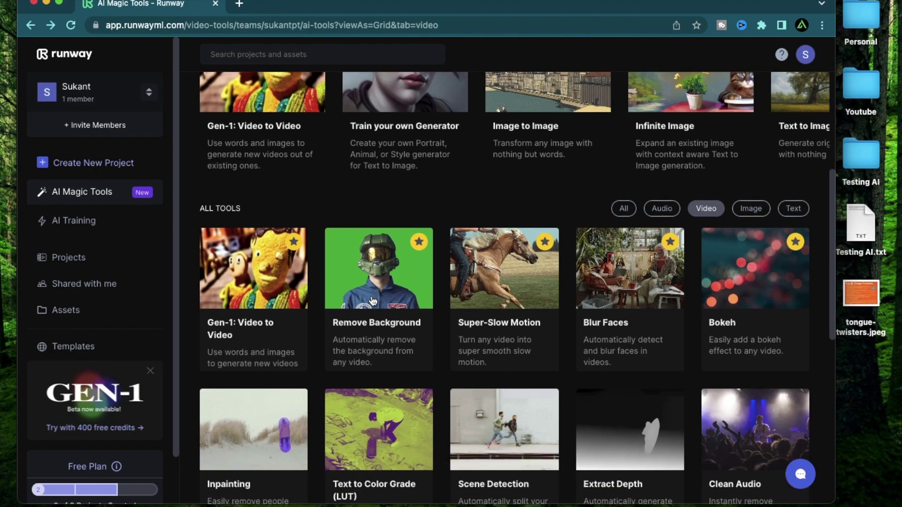
{"action": "left_click", "coordinate": [374, 301]}
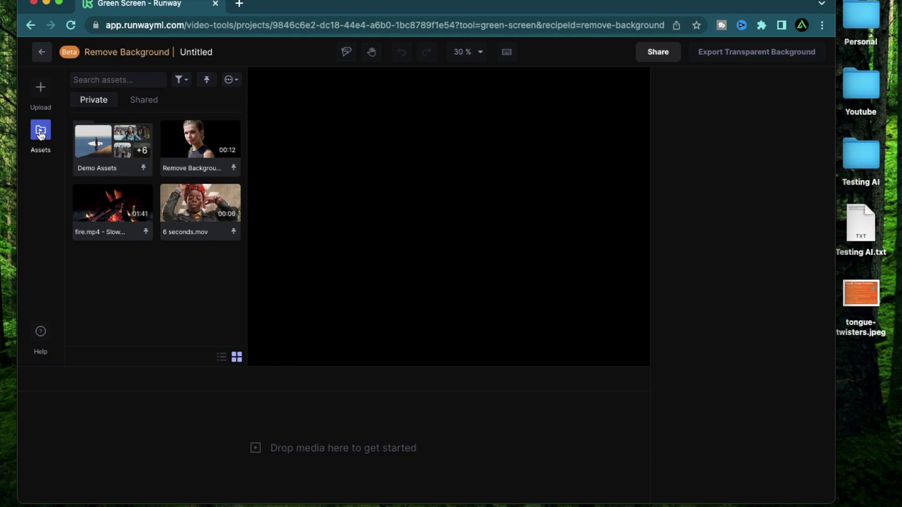
{"action": "left_click", "coordinate": [41, 90]}
Upload Level 1.mp4 from the Desktop and add the clip to the timeline.
{"action": "left_click", "coordinate": [228, 139]}
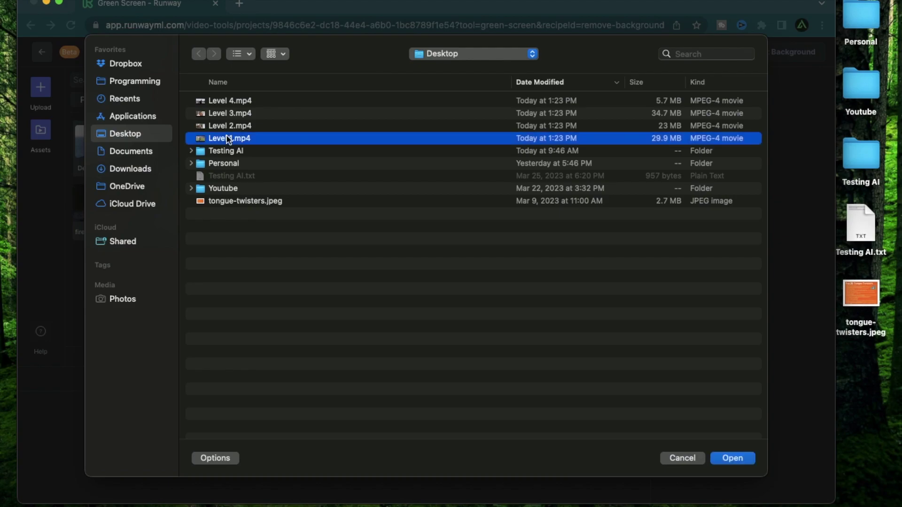
{"action": "key", "text": "space"}
{"action": "key", "text": "space"}
{"action": "double_click", "coordinate": [228, 138]}
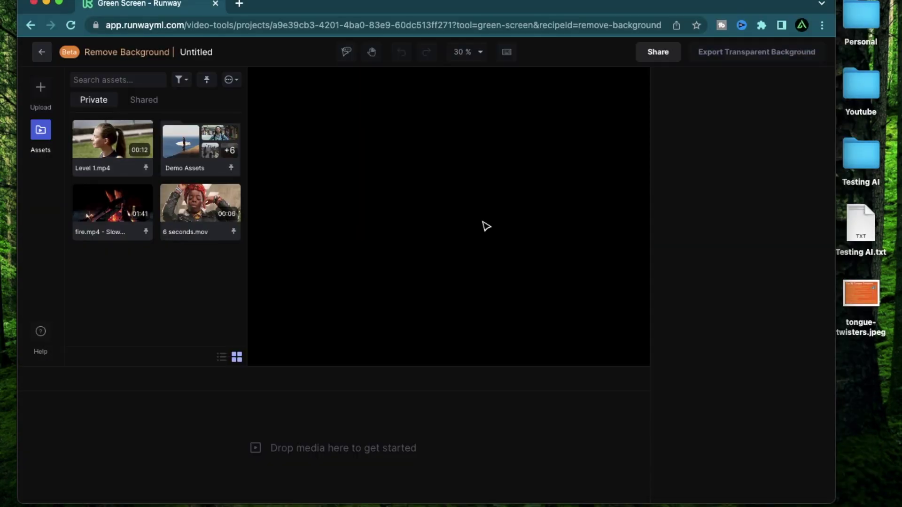
{"action": "left_click", "coordinate": [100, 155]}
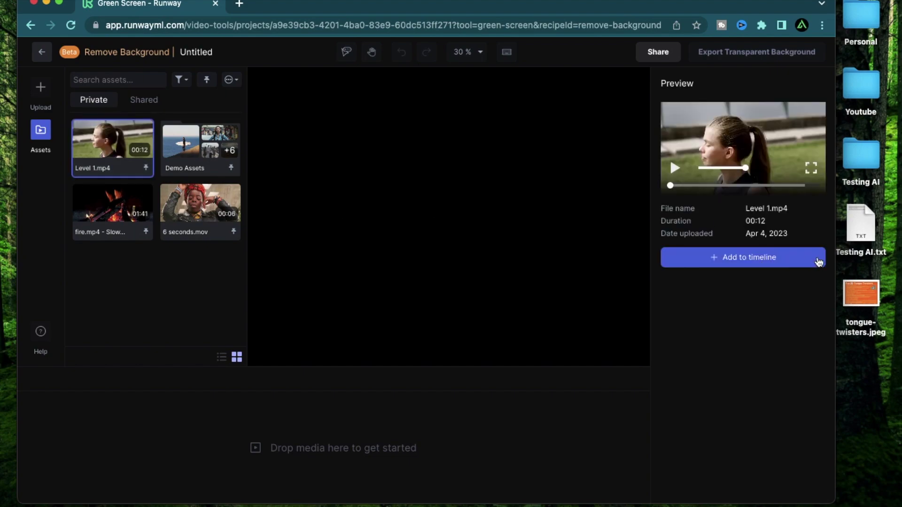
{"action": "left_click", "coordinate": [793, 263]}
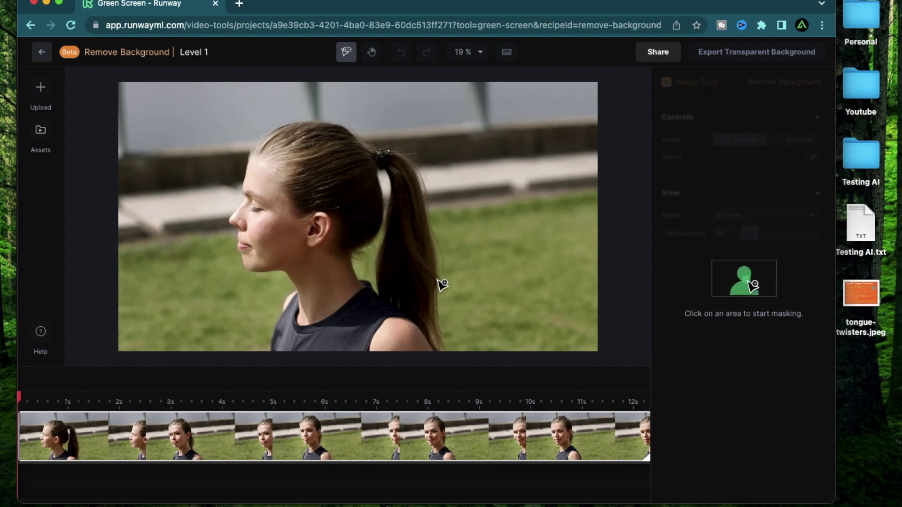
{"action": "left_click", "coordinate": [471, 51]}
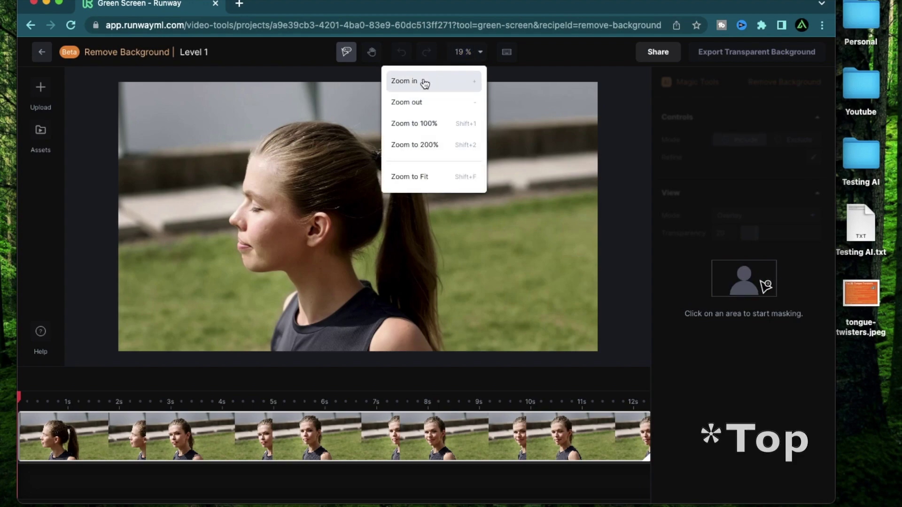
{"action": "left_click", "coordinate": [422, 80]}
{"action": "left_click", "coordinate": [471, 52]}
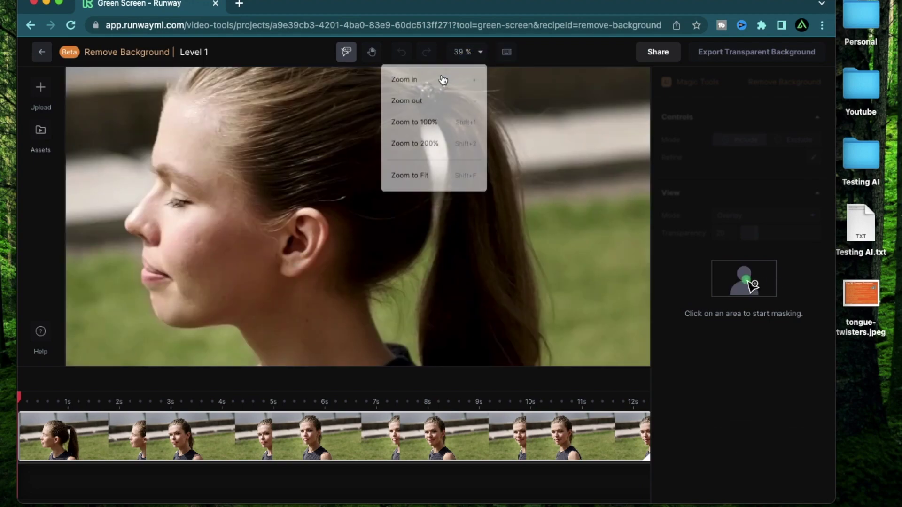
{"action": "left_click", "coordinate": [419, 100]}
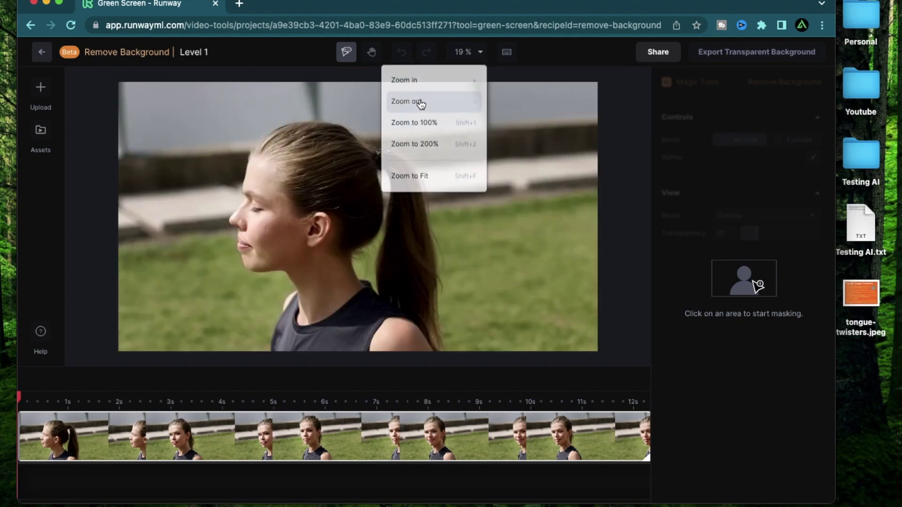
{"action": "left_click", "coordinate": [467, 54]}
{"action": "left_click", "coordinate": [448, 81]}
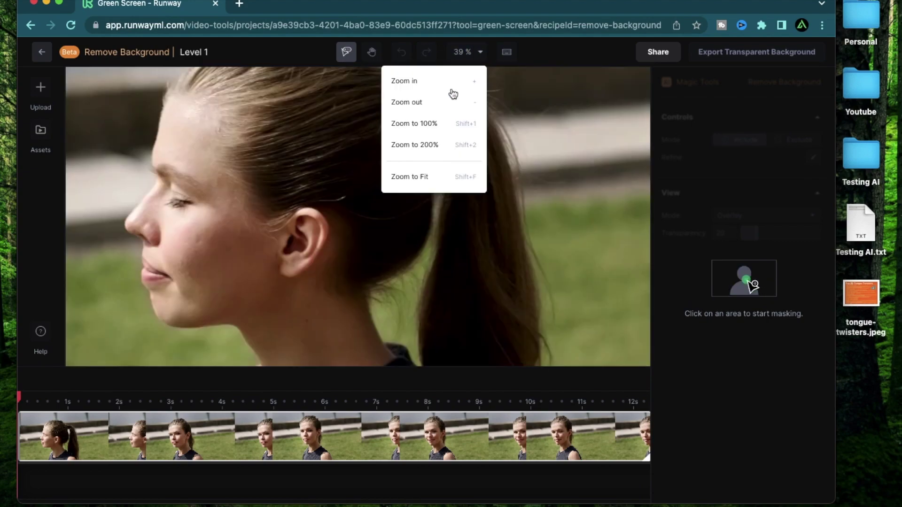
{"action": "left_click", "coordinate": [416, 181]}
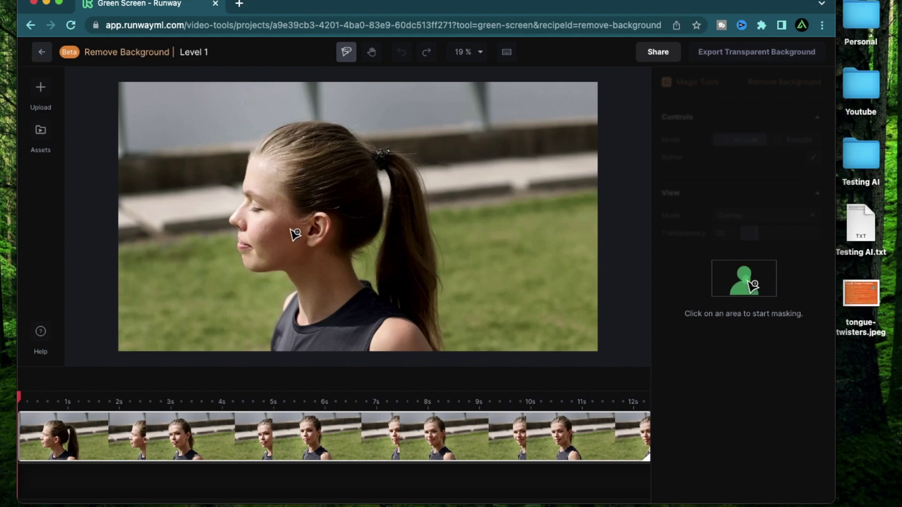
Add mask points on the woman's hair and shirt, then preview the clip to check tracking.
{"action": "left_click", "coordinate": [297, 164]}
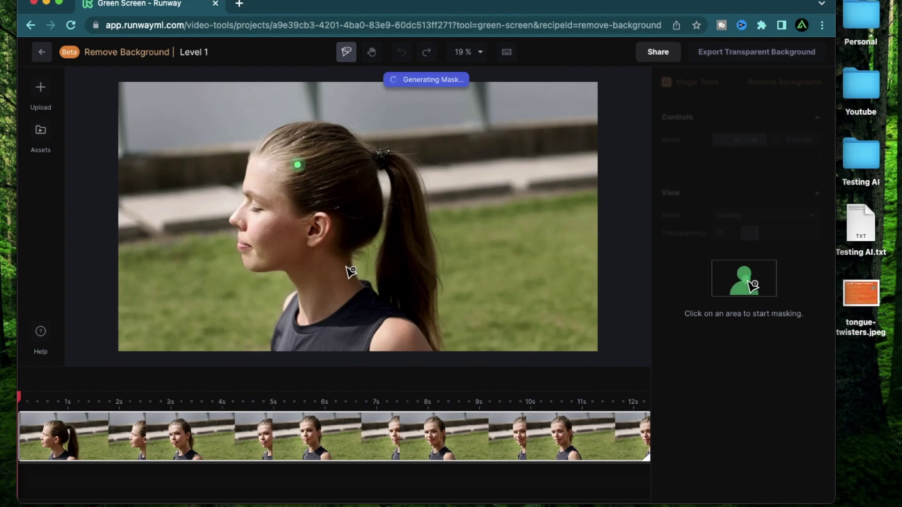
{"action": "left_click", "coordinate": [334, 337]}
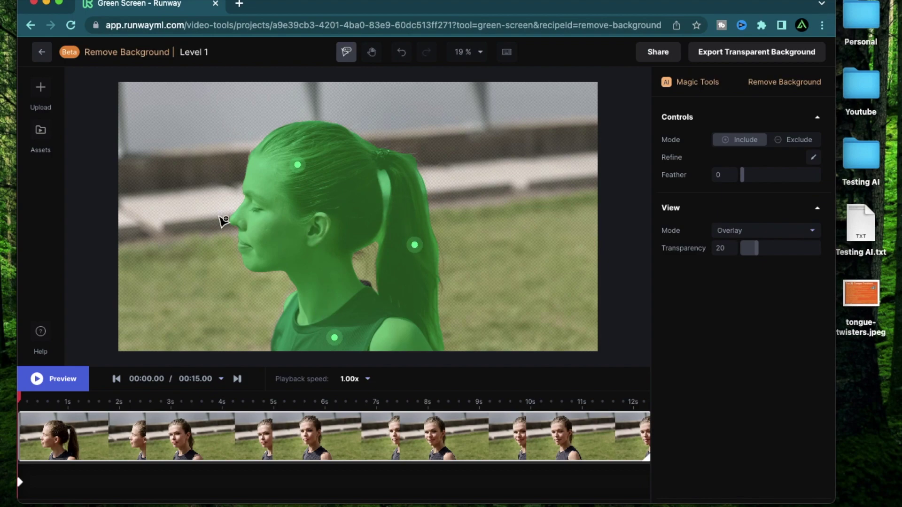
{"action": "left_click", "coordinate": [53, 380]}
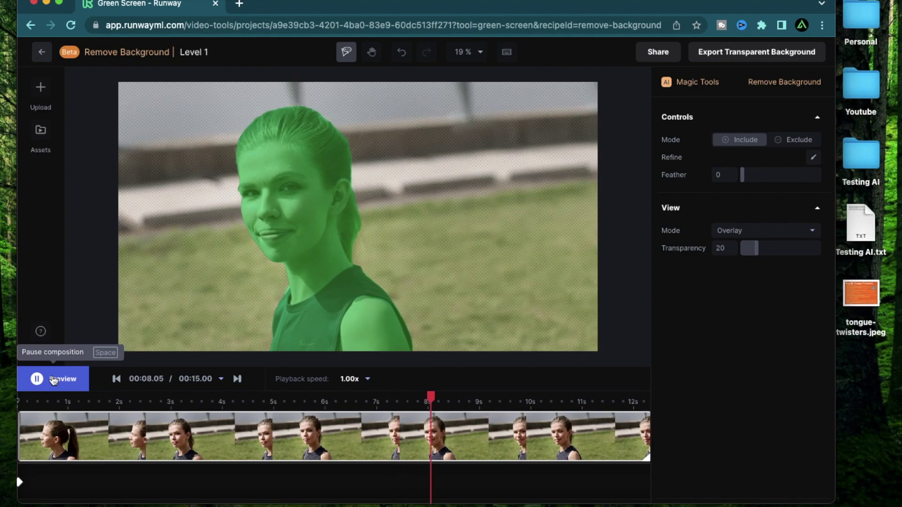
{"action": "left_click", "coordinate": [53, 380]}
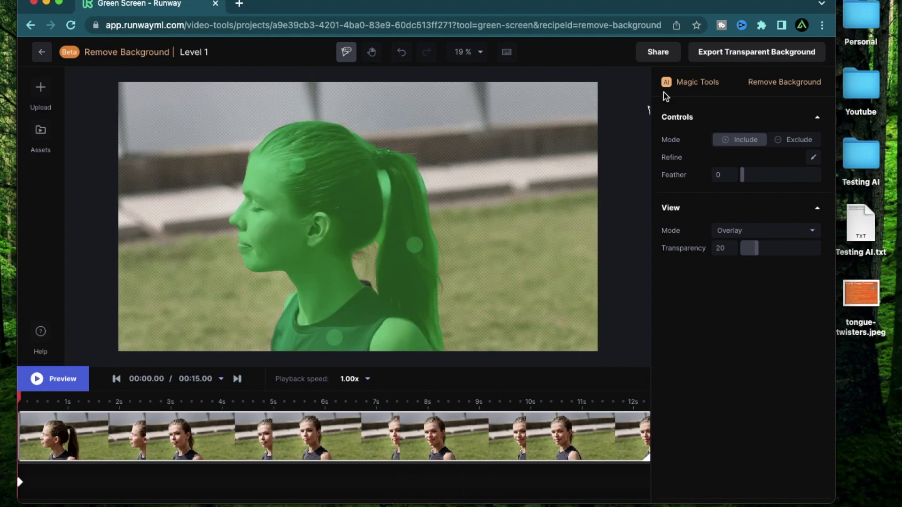
Export Level 1 as a 720p transparent-background video with the default name.
{"action": "left_click", "coordinate": [735, 52]}
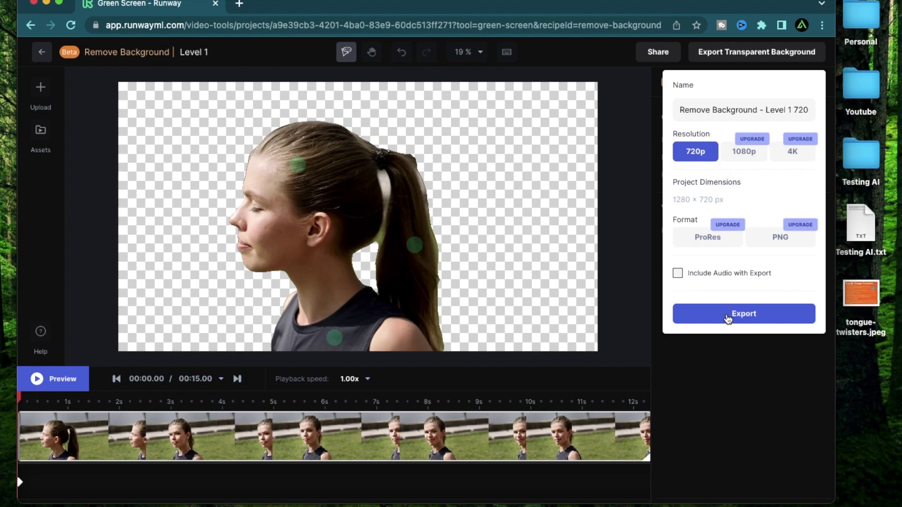
{"action": "left_click", "coordinate": [727, 314]}
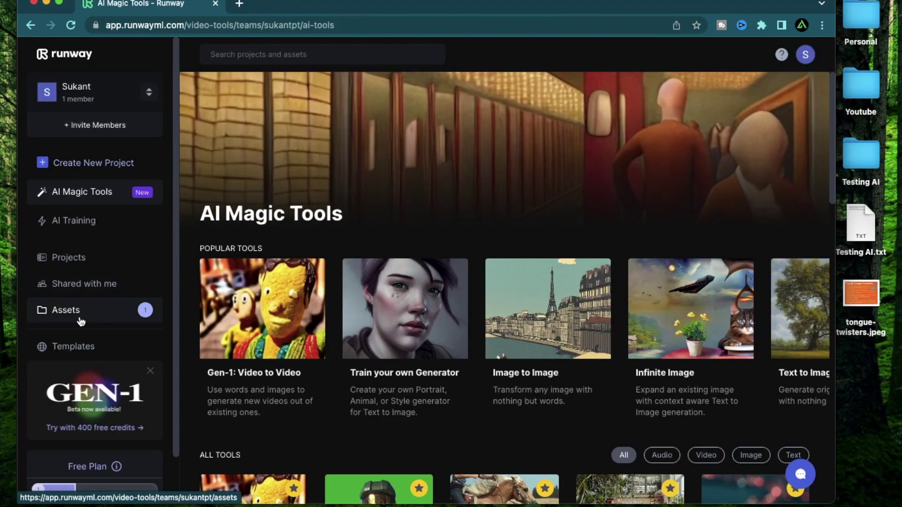
From Assets, download Remove Background - Level 1 720p.mov and preview it.
{"action": "left_click", "coordinate": [80, 316]}
{"action": "scroll", "coordinate": [238, 174], "scroll_direction": "up", "scroll_amount": 5}
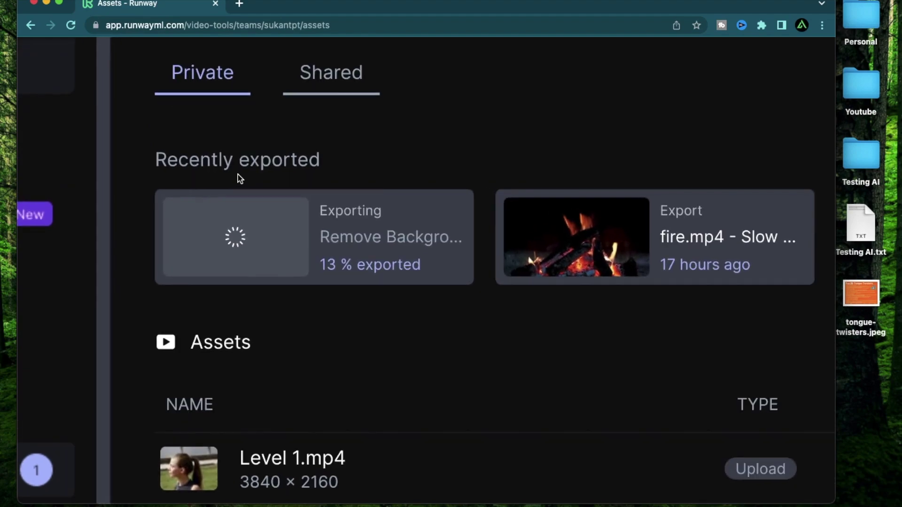
{"action": "scroll", "coordinate": [231, 267], "scroll_direction": "down", "scroll_amount": 5}
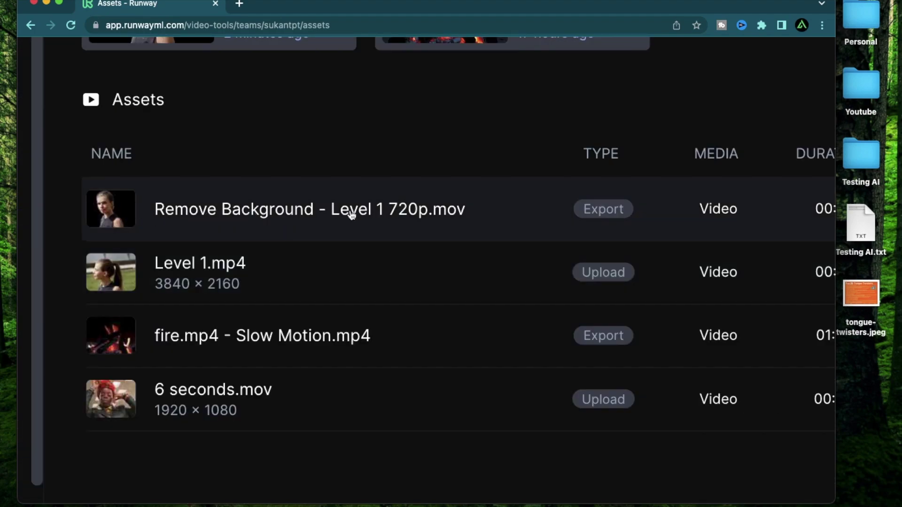
{"action": "scroll", "coordinate": [471, 210], "scroll_direction": "down", "scroll_amount": 5}
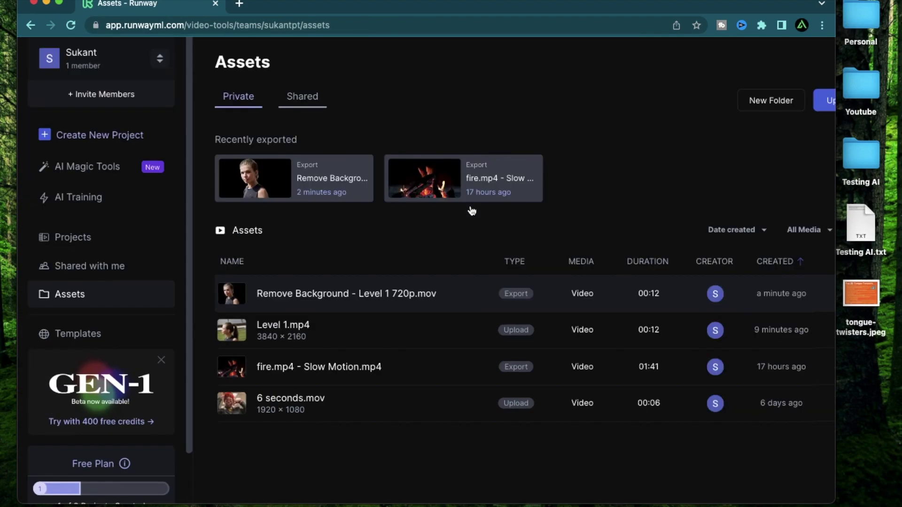
{"action": "scroll", "coordinate": [635, 321], "scroll_direction": "right", "scroll_amount": 3}
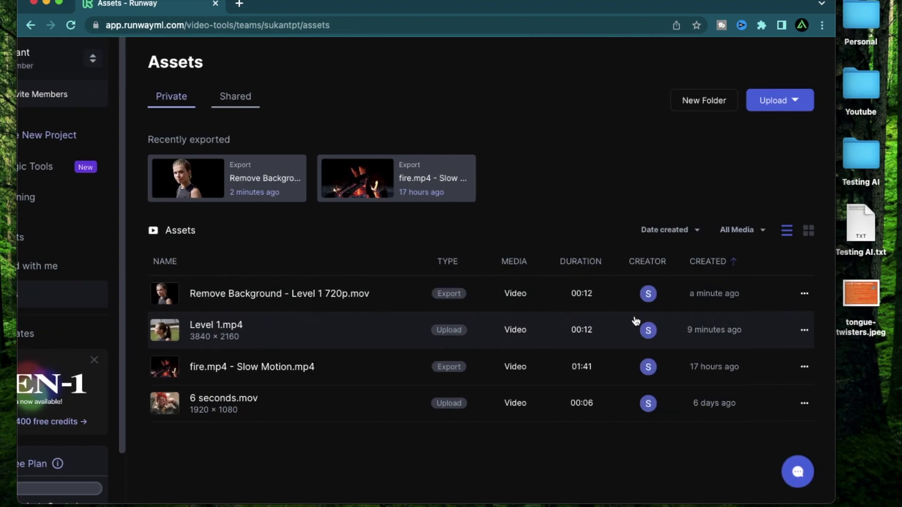
{"action": "left_click", "coordinate": [804, 295]}
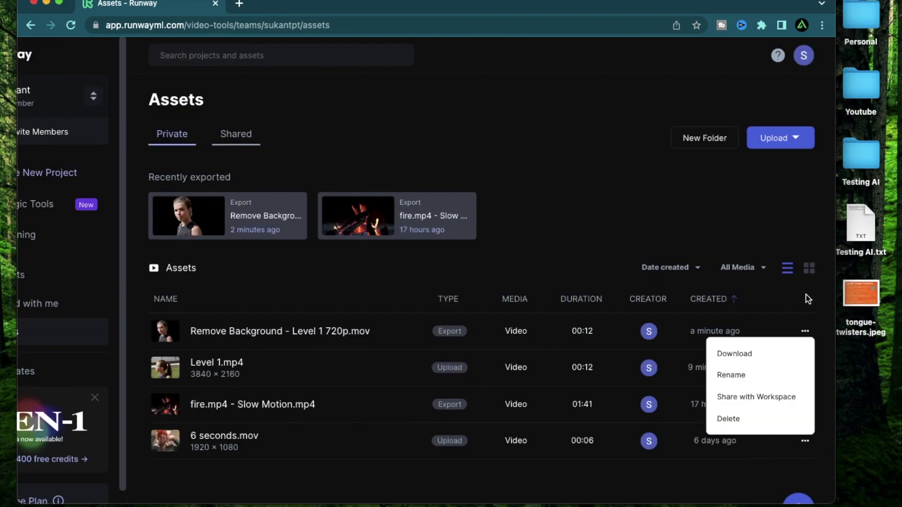
{"action": "left_click", "coordinate": [754, 356]}
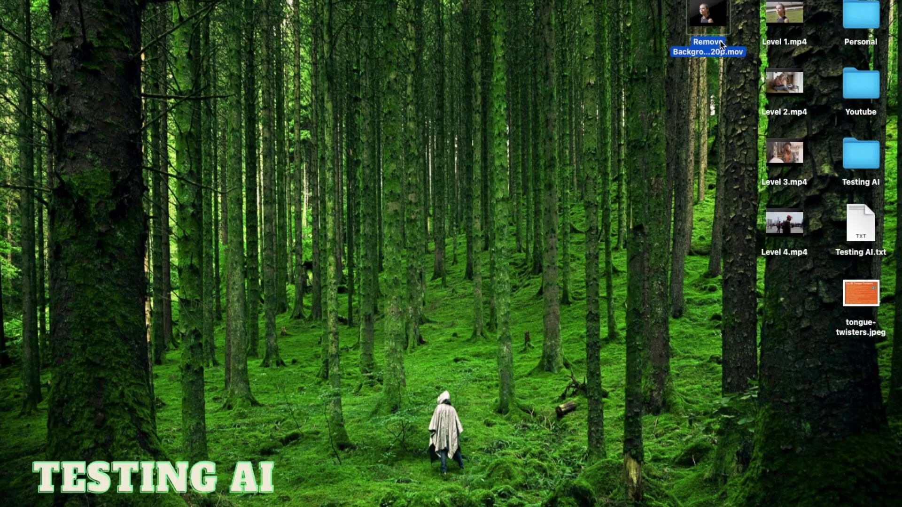
{"action": "key", "text": "space"}
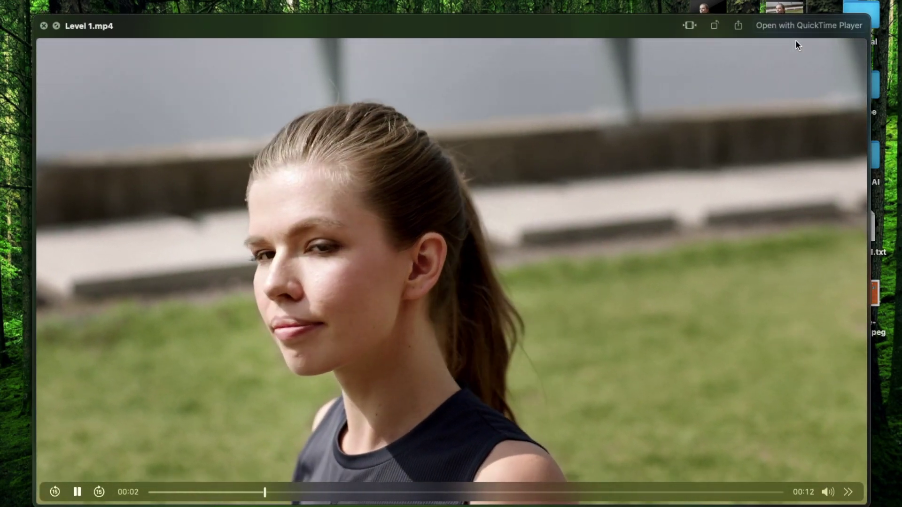
Switch the Quick Look preview from Level 1.mp4 to the background-removed export.
{"action": "key", "text": "Left"}
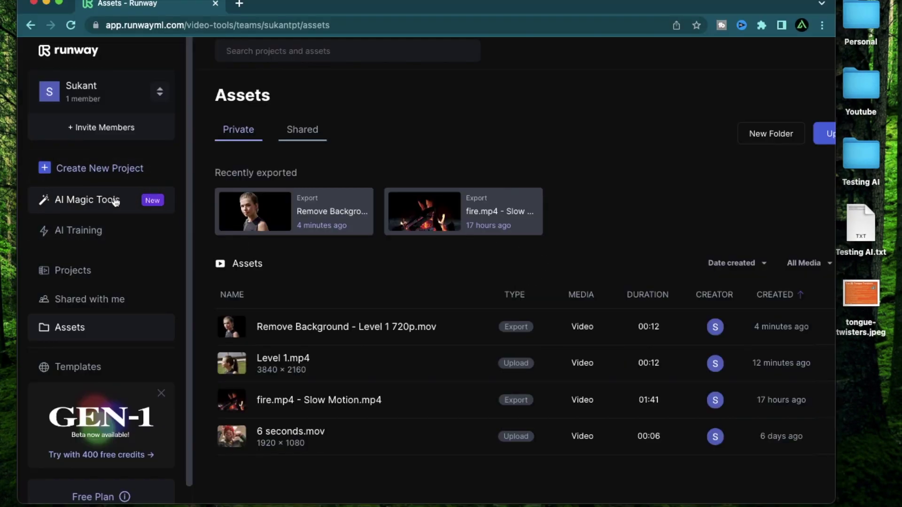
Start a new Remove Background project from the AI Magic Tools page.
{"action": "left_click", "coordinate": [115, 201]}
{"action": "scroll", "coordinate": [469, 305], "scroll_direction": "down", "scroll_amount": 6}
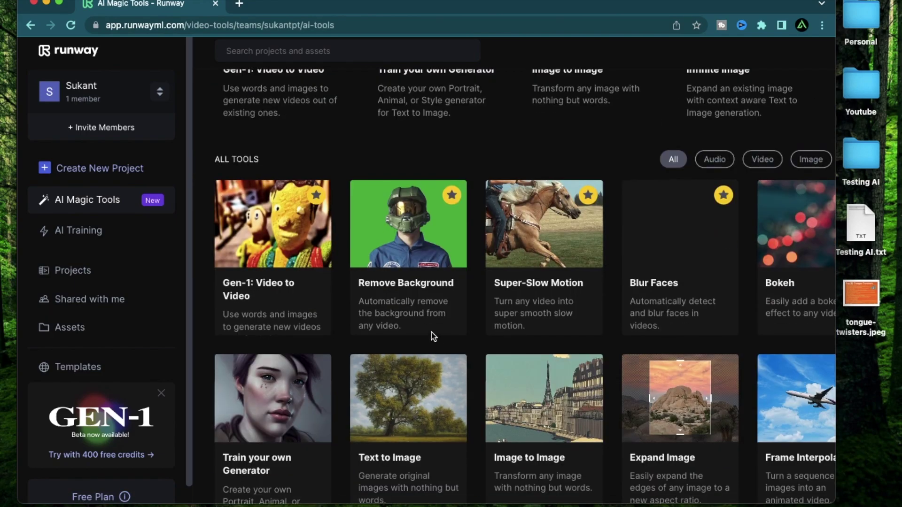
{"action": "left_click", "coordinate": [422, 266]}
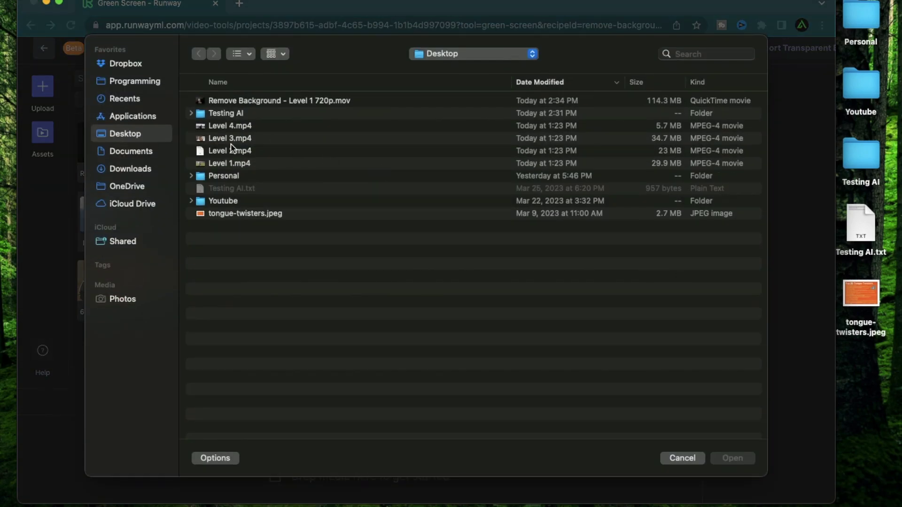
Upload Level 3.mp4 and add the clip to the editor's timeline.
{"action": "left_click", "coordinate": [235, 141]}
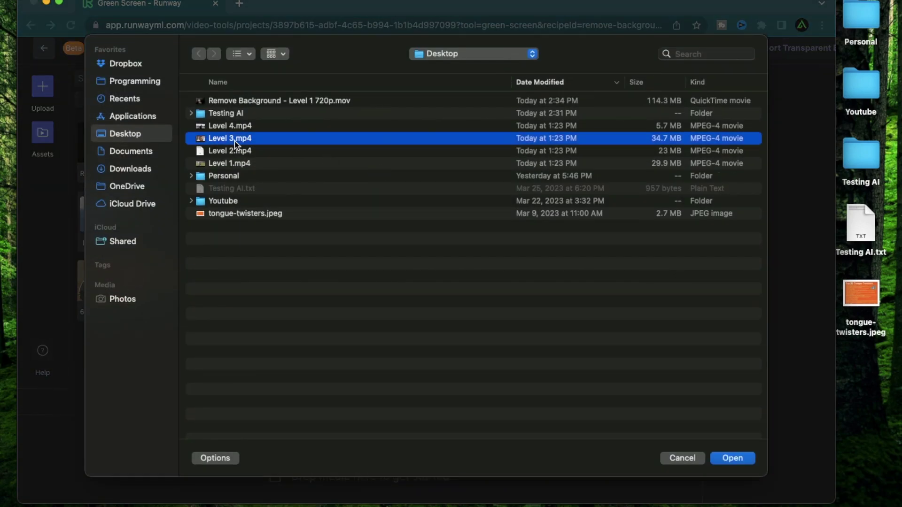
{"action": "key", "text": "space"}
{"action": "key", "text": "Return"}
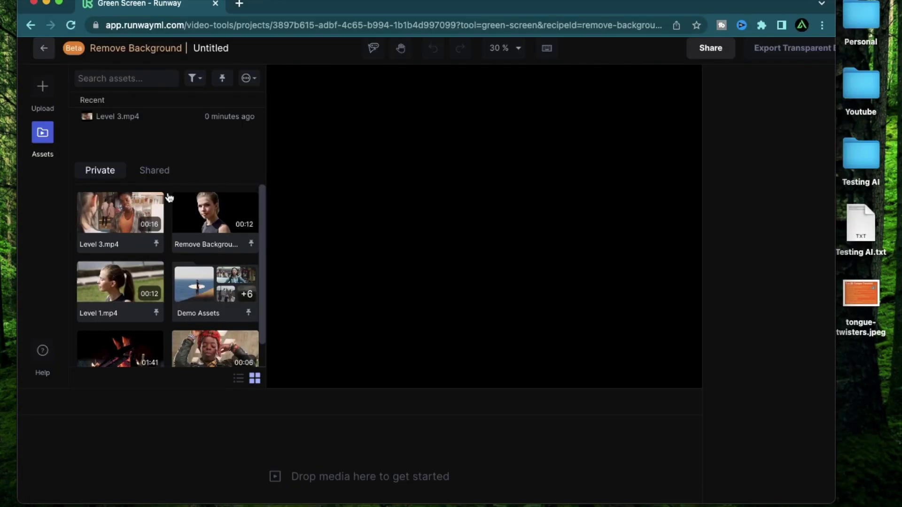
{"action": "left_click", "coordinate": [123, 214]}
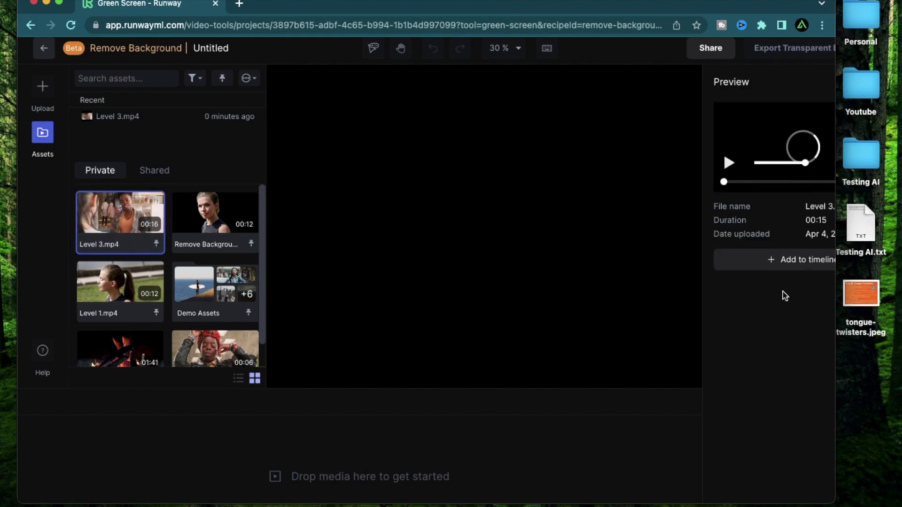
{"action": "left_click", "coordinate": [772, 261]}
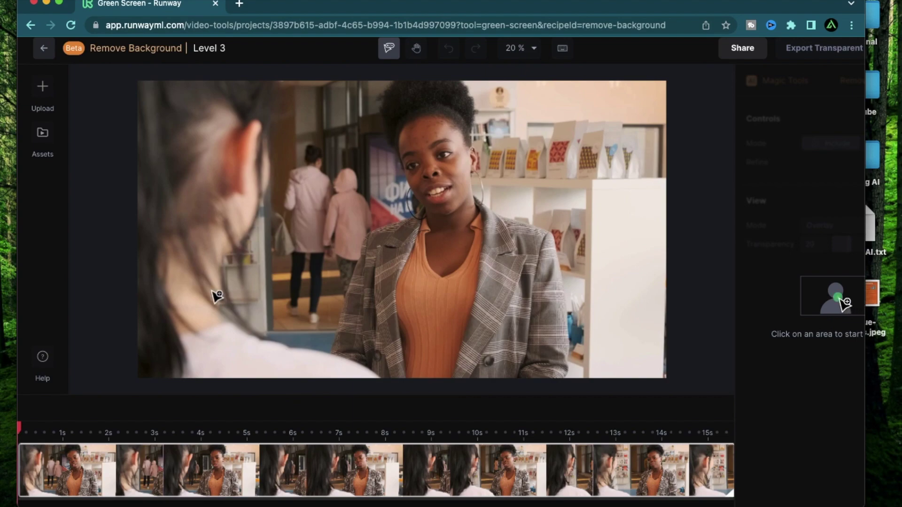
Check the keyboard shortcuts, then add include points on the woman's forehead and both jacket sides.
{"action": "left_click", "coordinate": [566, 49]}
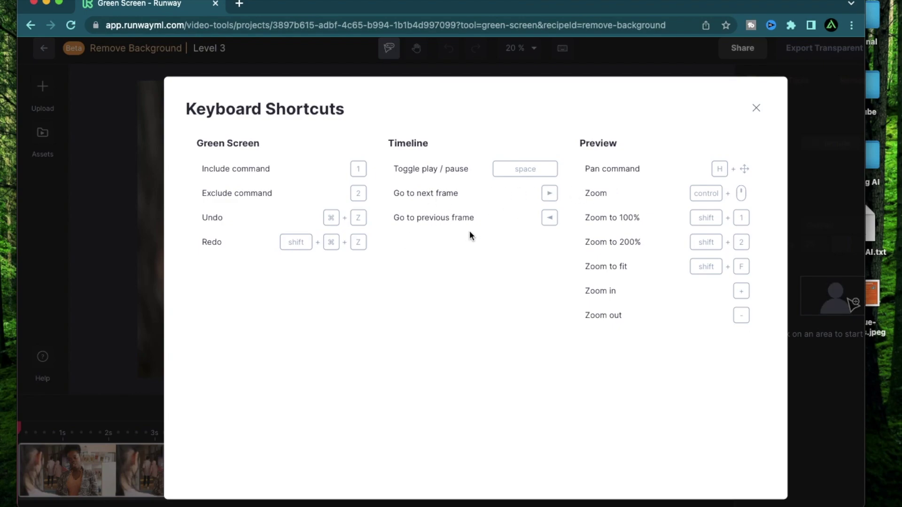
{"action": "key", "text": "Escape"}
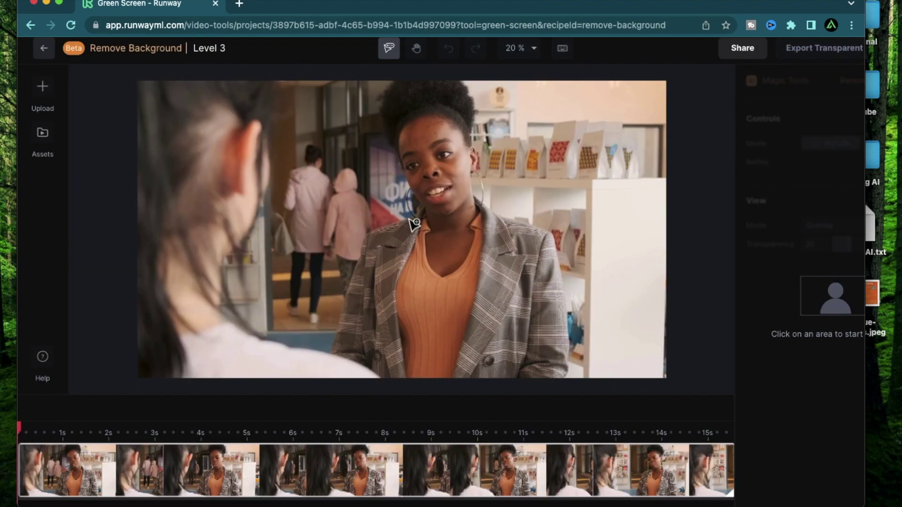
{"action": "left_click", "coordinate": [426, 138]}
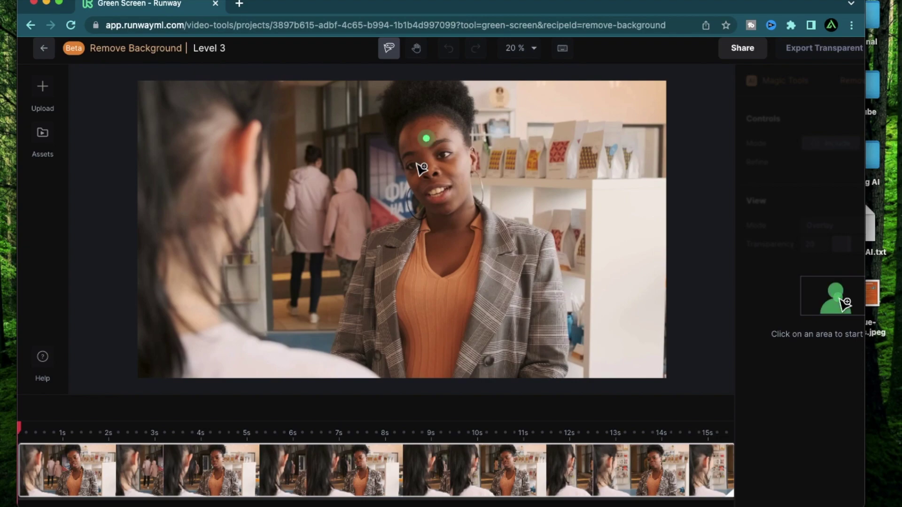
{"action": "left_click", "coordinate": [357, 333]}
{"action": "left_click", "coordinate": [544, 346]}
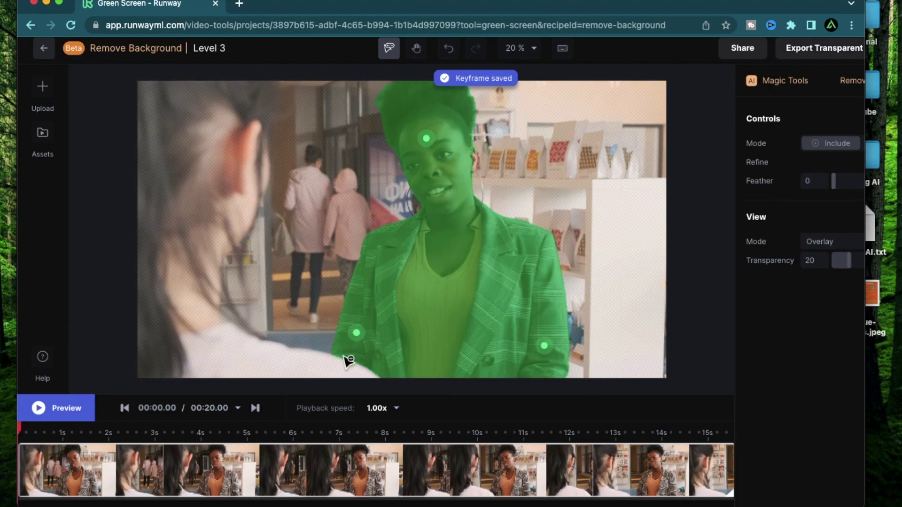
{"action": "scroll", "coordinate": [375, 369], "scroll_direction": "up", "scroll_amount": 5}
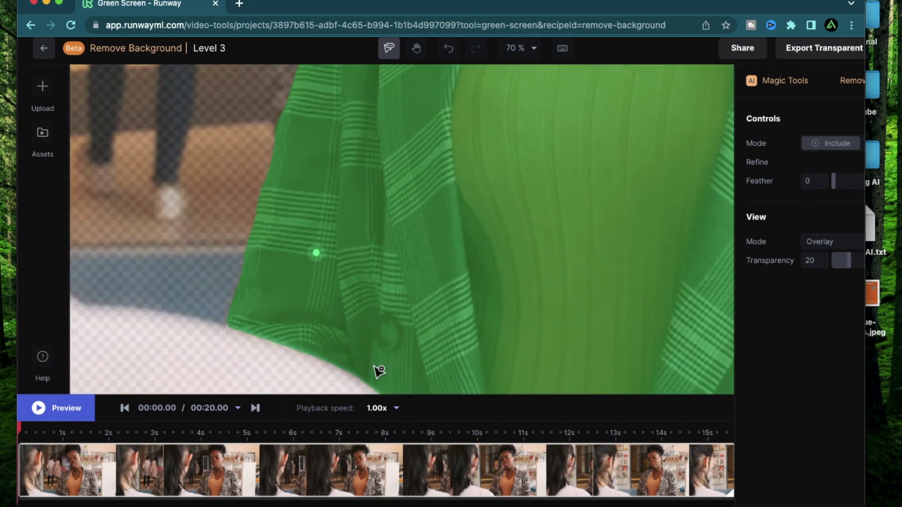
{"action": "scroll", "coordinate": [379, 371], "scroll_direction": "down", "scroll_amount": 6}
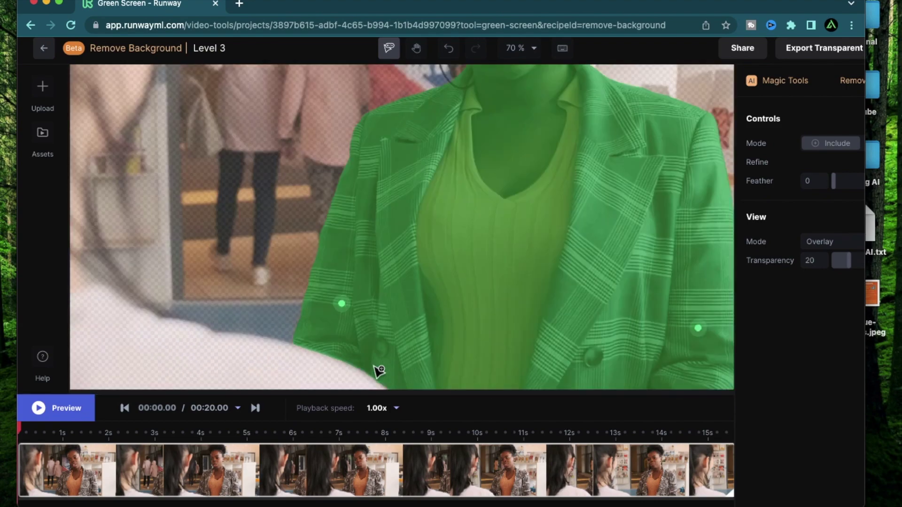
{"action": "scroll", "coordinate": [373, 334], "scroll_direction": "up", "scroll_amount": 1}
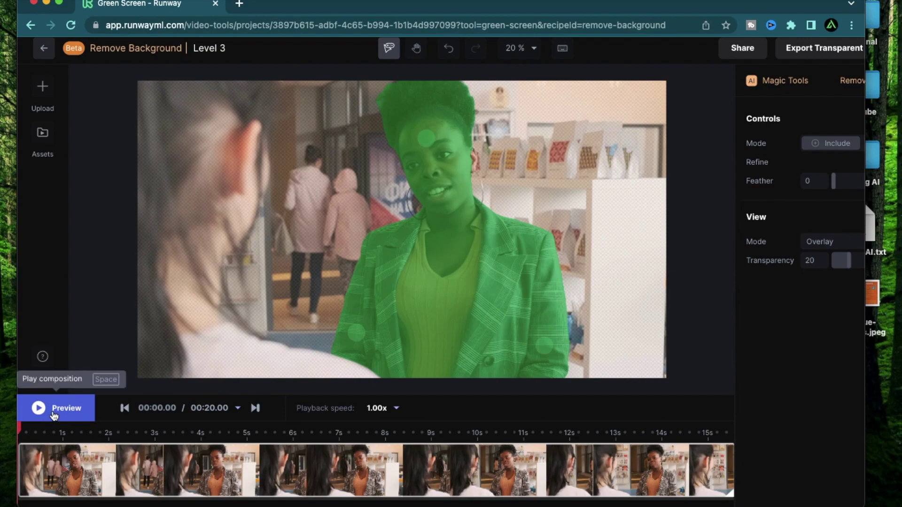
Play the clip to verify the mask, then set point Mode to Exclude.
{"action": "left_click", "coordinate": [54, 413]}
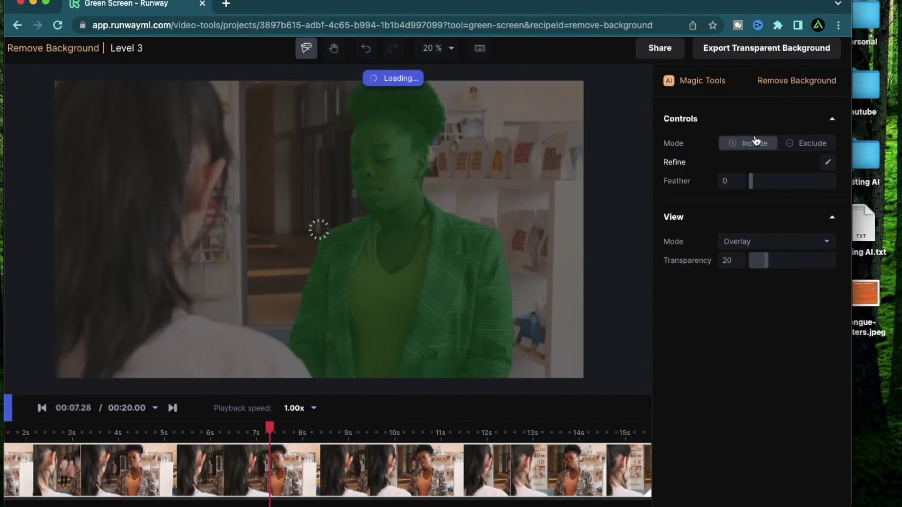
{"action": "left_click", "coordinate": [740, 147]}
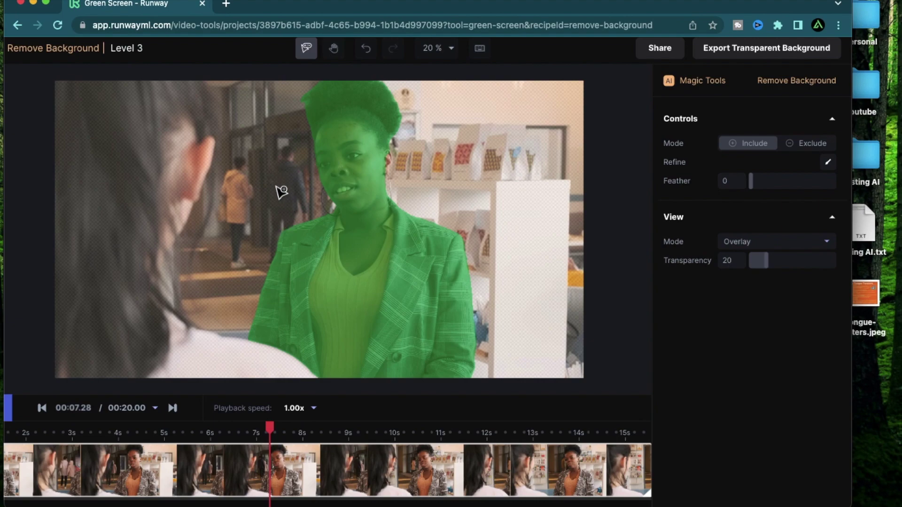
{"action": "left_click", "coordinate": [808, 144]}
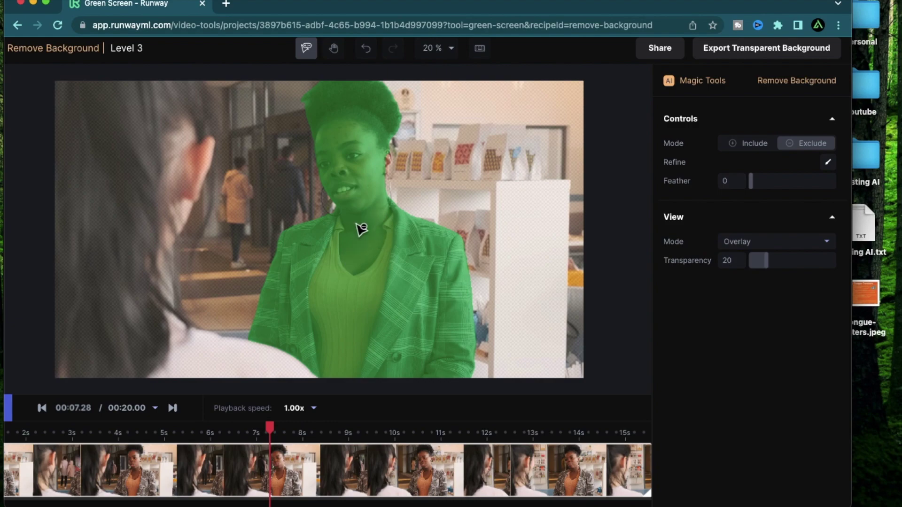
Switch View Mode from Overlay to Preview, maximize the browser, and play the cut-out.
{"action": "left_click", "coordinate": [778, 248]}
{"action": "left_click", "coordinate": [749, 293]}
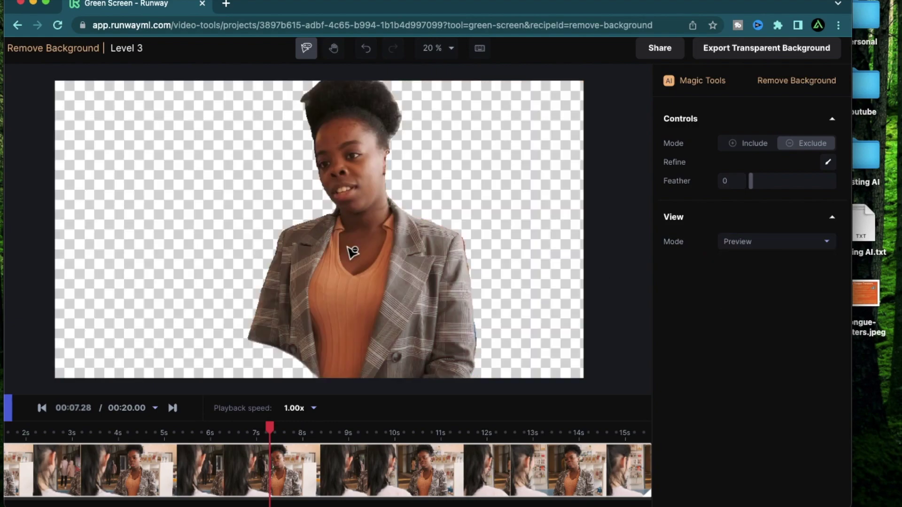
{"action": "double_click", "coordinate": [306, 8]}
{"action": "left_click", "coordinate": [40, 410]}
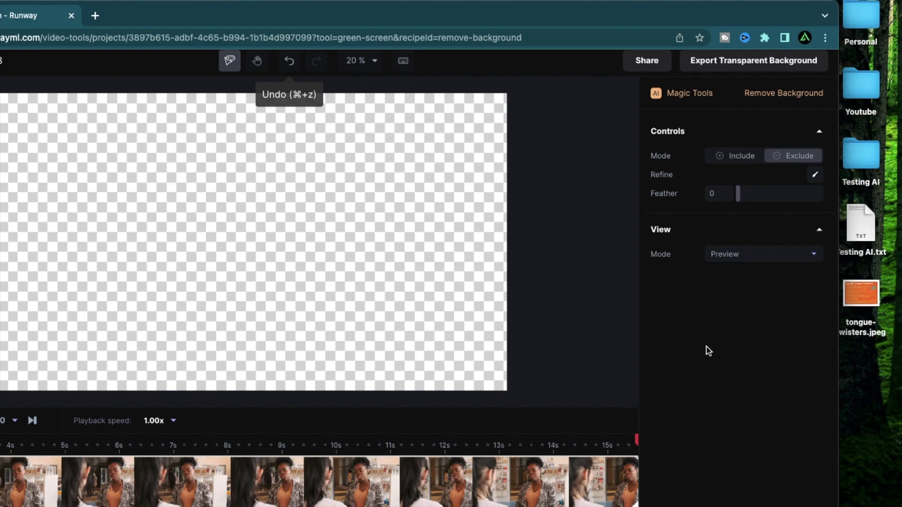
Export the Level 3 cut-out with a transparent background at 720p.
{"action": "left_click", "coordinate": [728, 64]}
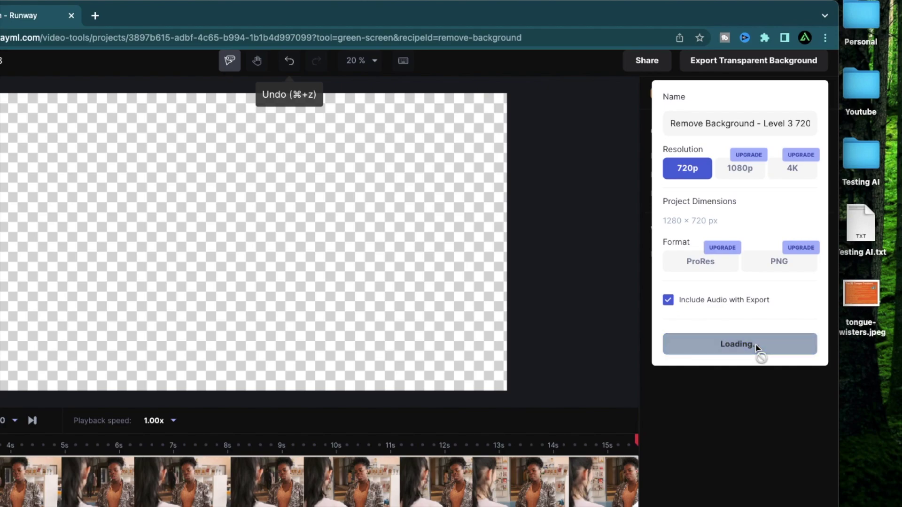
{"action": "scroll", "coordinate": [272, 178], "scroll_direction": "up", "scroll_amount": 5}
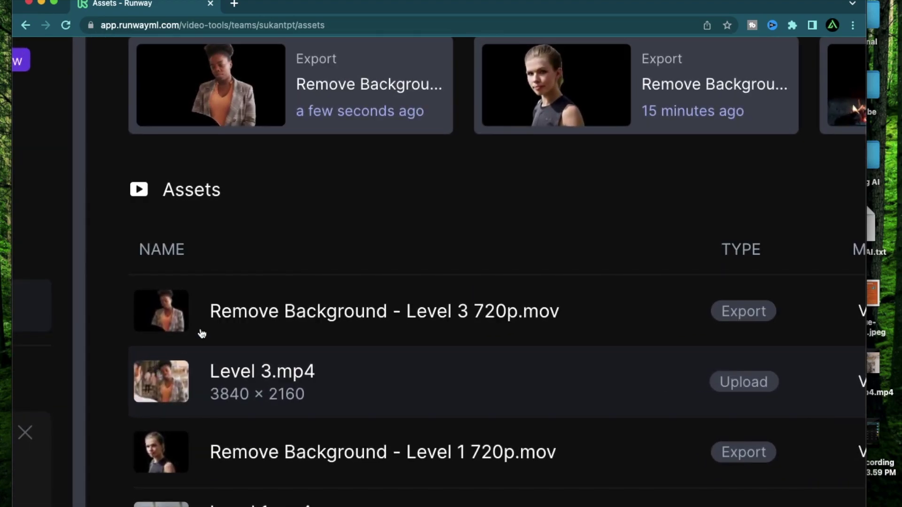
{"action": "scroll", "coordinate": [437, 306], "scroll_direction": "down", "scroll_amount": 5}
Download Remove Background - Level 3 720p.mov from Assets and preview it in Quick Look.
{"action": "left_click", "coordinate": [325, 287]}
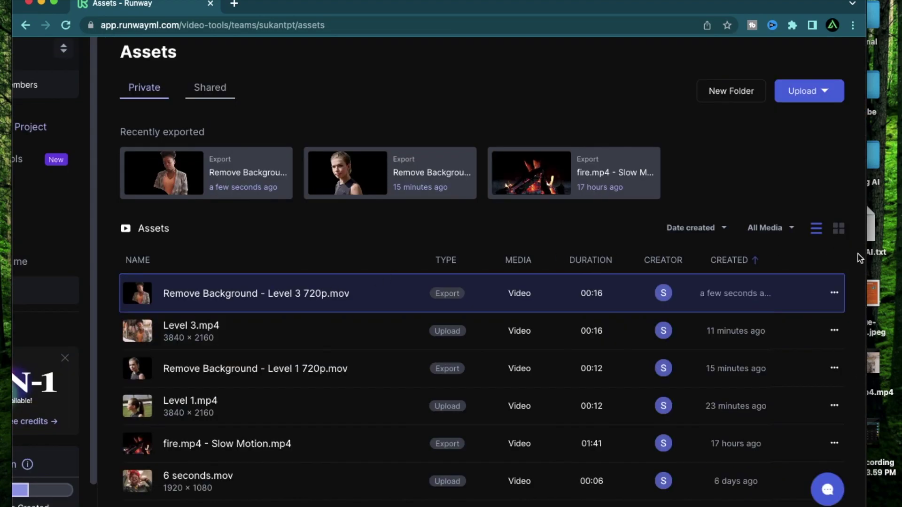
{"action": "left_click", "coordinate": [835, 293]}
{"action": "scroll", "coordinate": [820, 307], "scroll_direction": "up", "scroll_amount": 1}
{"action": "left_click", "coordinate": [781, 363]}
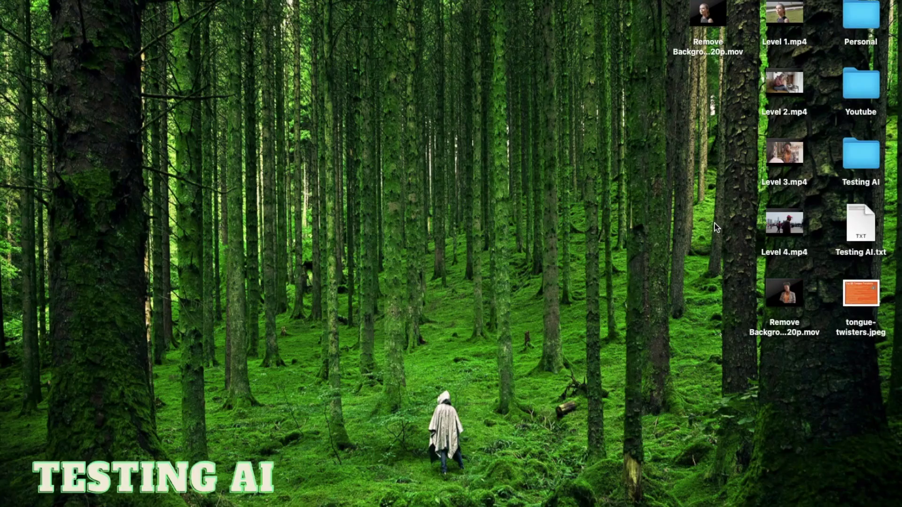
{"action": "key", "text": "space"}
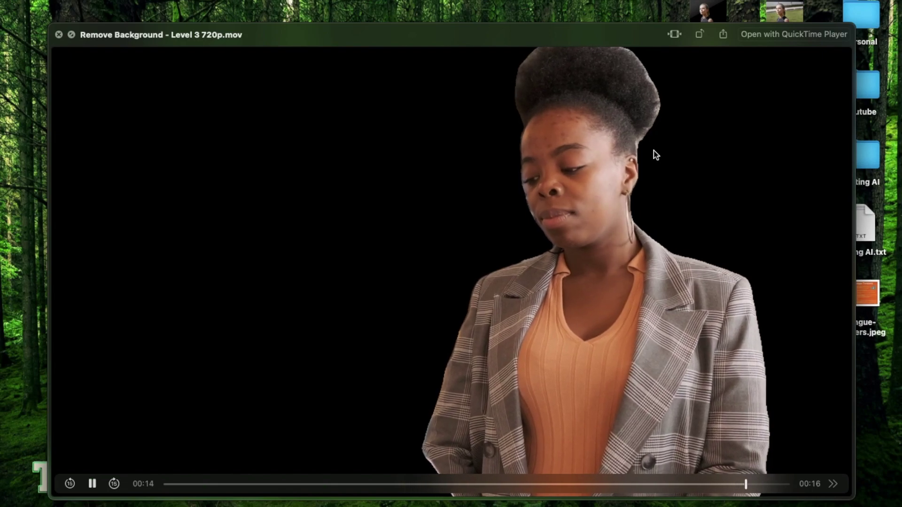
Quick Look the Level 1 720p export on the desktop, then switch to the Level 3 export.
{"action": "key", "text": "space"}
{"action": "key", "text": "ctrl+Left"}
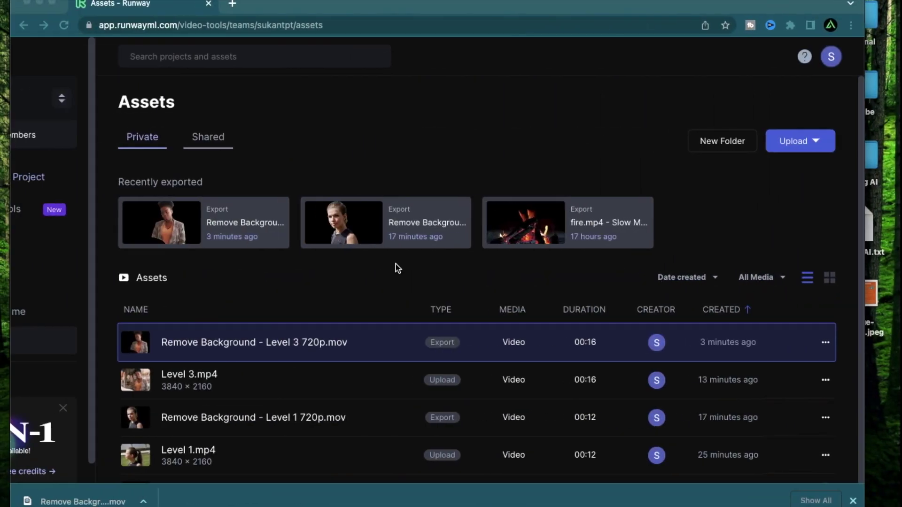
{"action": "scroll", "coordinate": [397, 267], "scroll_direction": "down", "scroll_amount": 1}
{"action": "scroll", "coordinate": [397, 267], "scroll_direction": "left", "scroll_amount": 3}
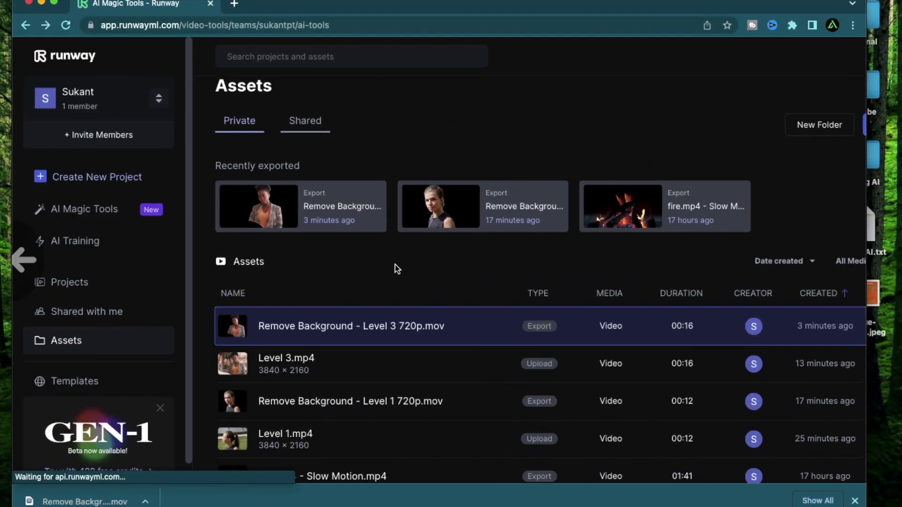
{"action": "scroll", "coordinate": [267, 240], "scroll_direction": "left", "scroll_amount": 3}
{"action": "scroll", "coordinate": [362, 259], "scroll_direction": "down", "scroll_amount": 5}
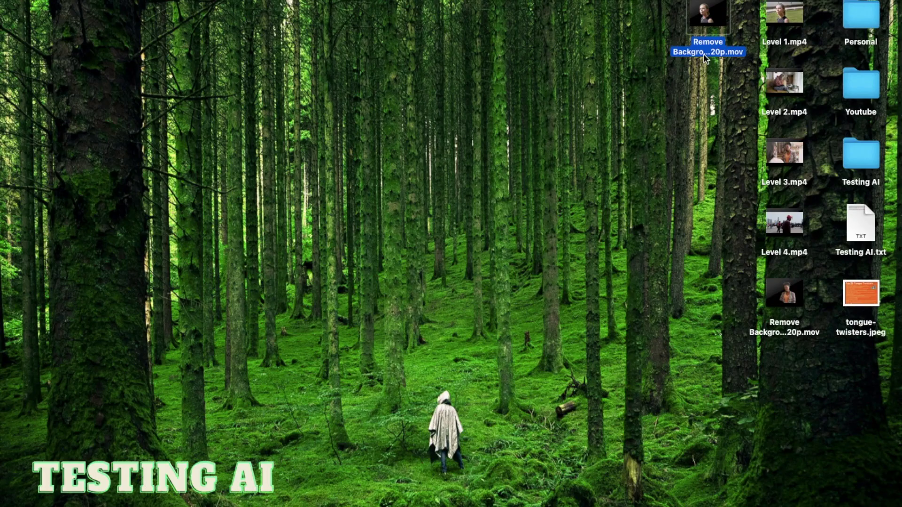
{"action": "key", "text": "space"}
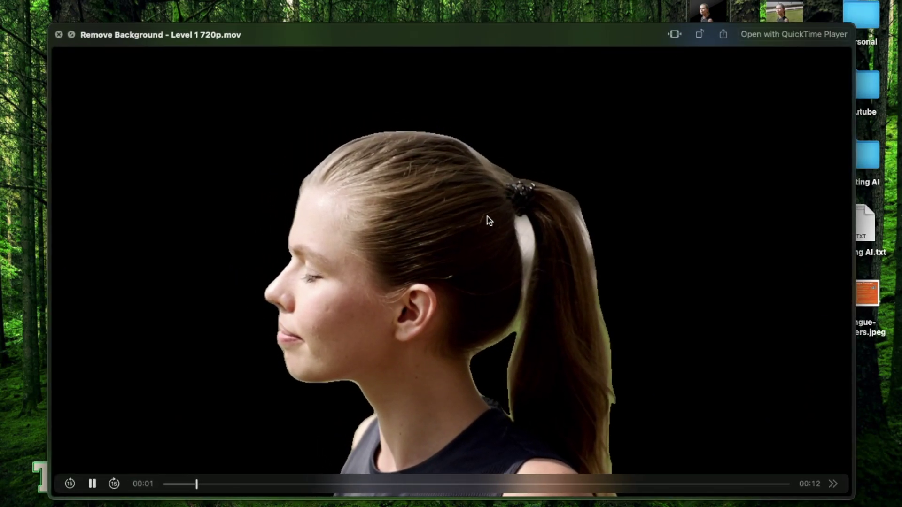
{"action": "key", "text": "Down"}
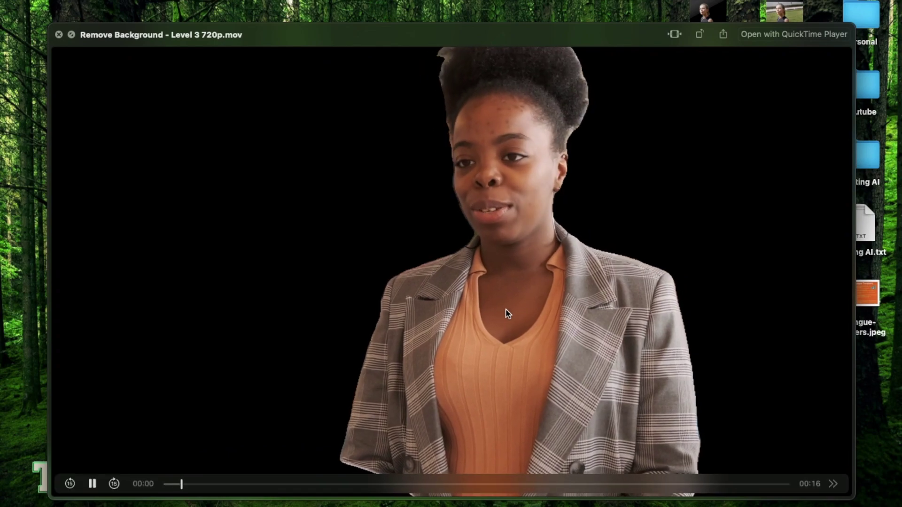